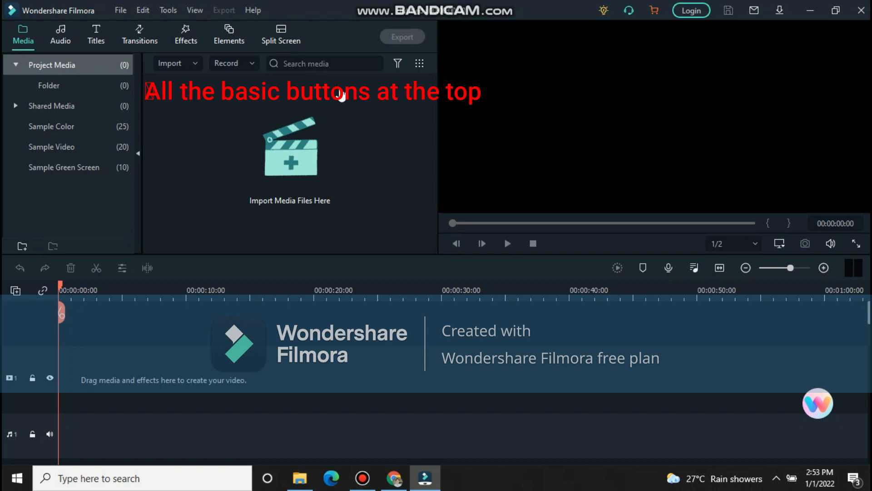
# Look through the Audio, Titles, Transitions, Effects, Elements and Split Screen libraries.
pyautogui.click(64, 39)
pyautogui.click(104, 34)
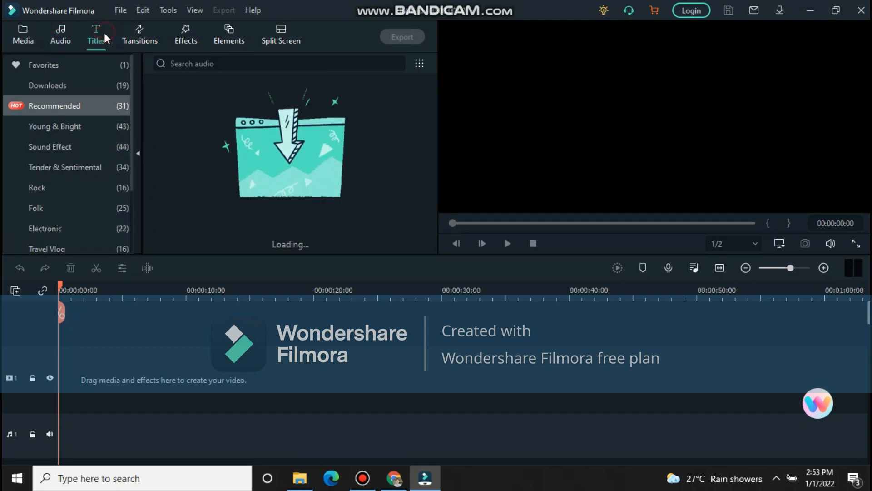
pyautogui.click(141, 34)
pyautogui.click(181, 35)
pyautogui.click(229, 32)
pyautogui.click(278, 32)
pyautogui.click(127, 13)
pyautogui.click(303, 119)
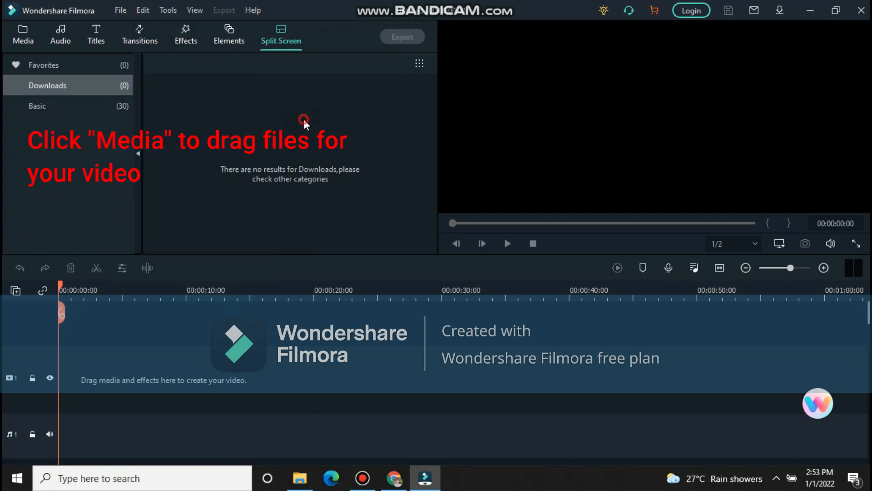
# Import the video IHKg3a.mp4 from the Downloads folder into the project media.
pyautogui.click(40, 35)
pyautogui.click(273, 153)
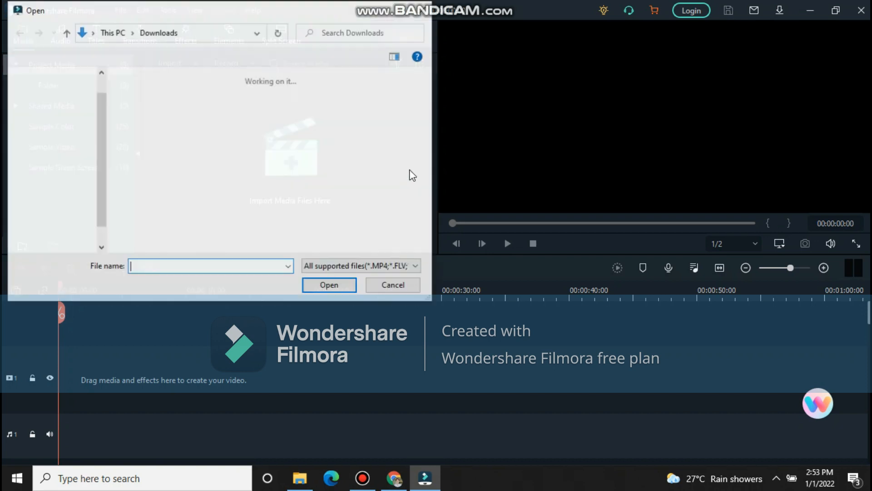
pyautogui.scroll(-3, 359, 175)
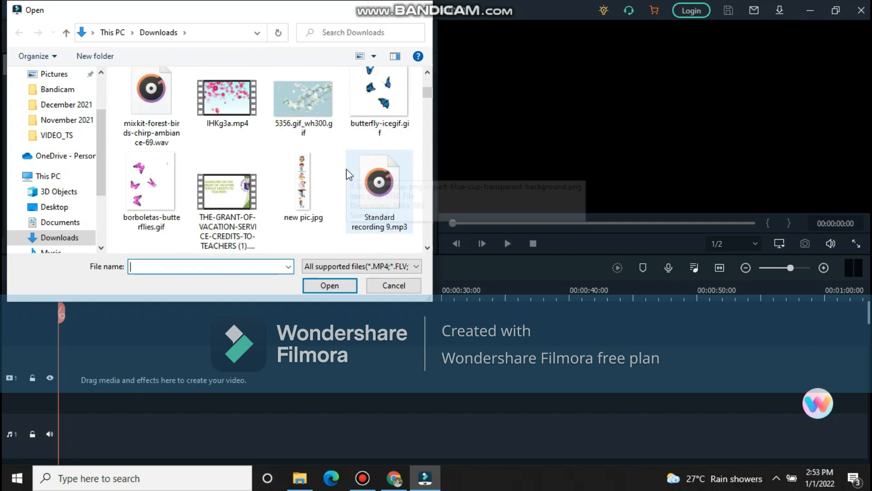
pyautogui.scroll(-2, 349, 175)
pyautogui.scroll(-6, 347, 170)
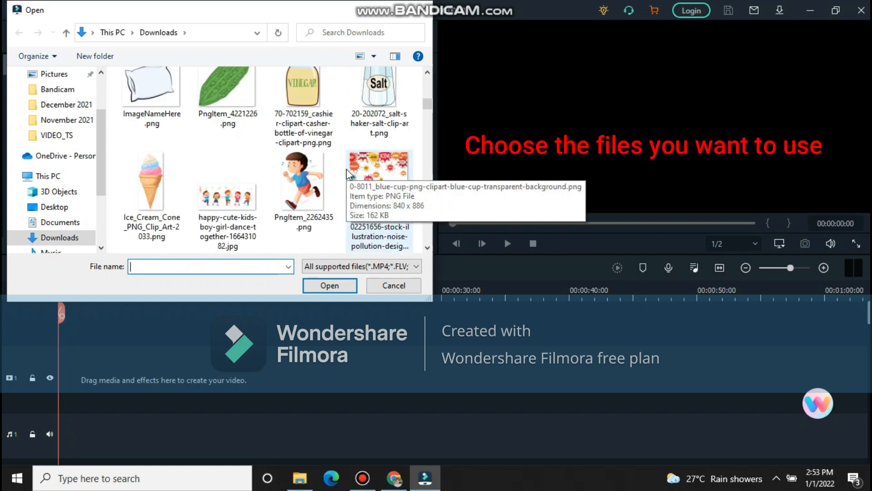
pyautogui.scroll(-8, 347, 171)
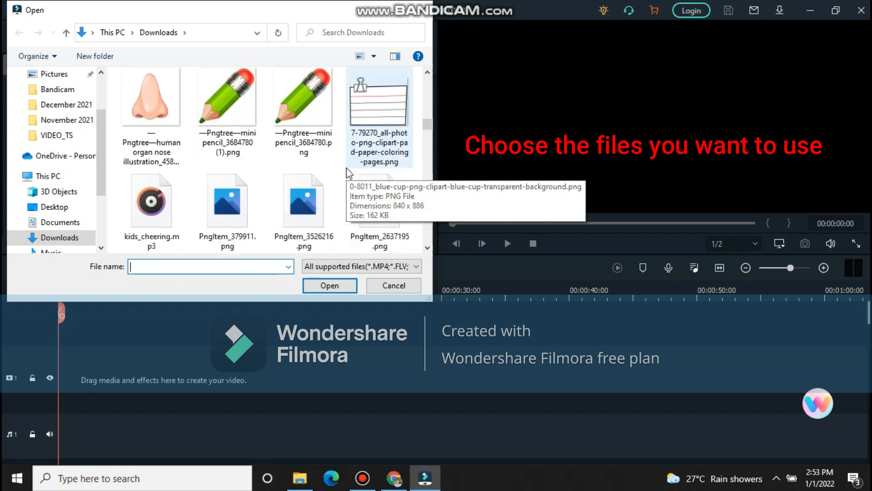
pyautogui.scroll(6, 349, 172)
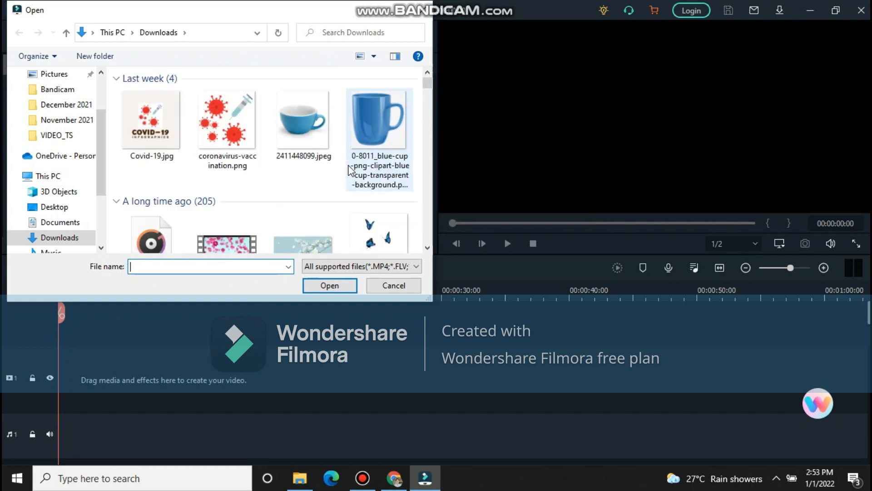
pyautogui.click(227, 236)
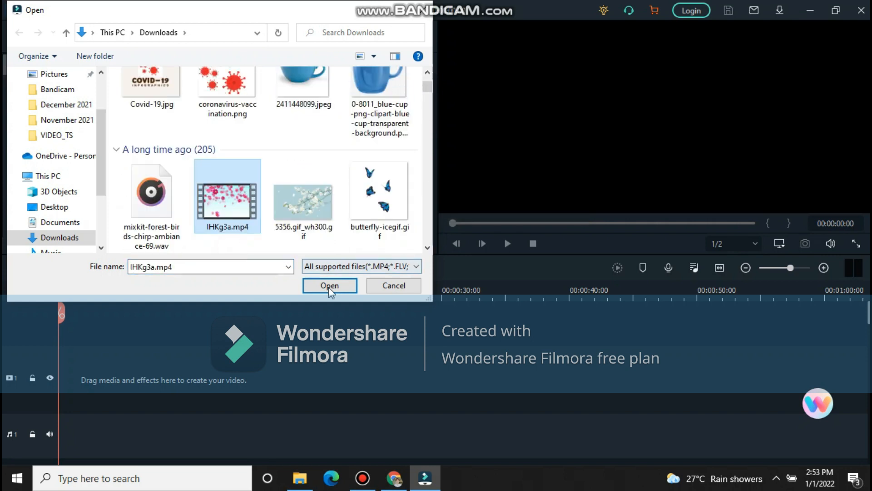
pyautogui.click(330, 285)
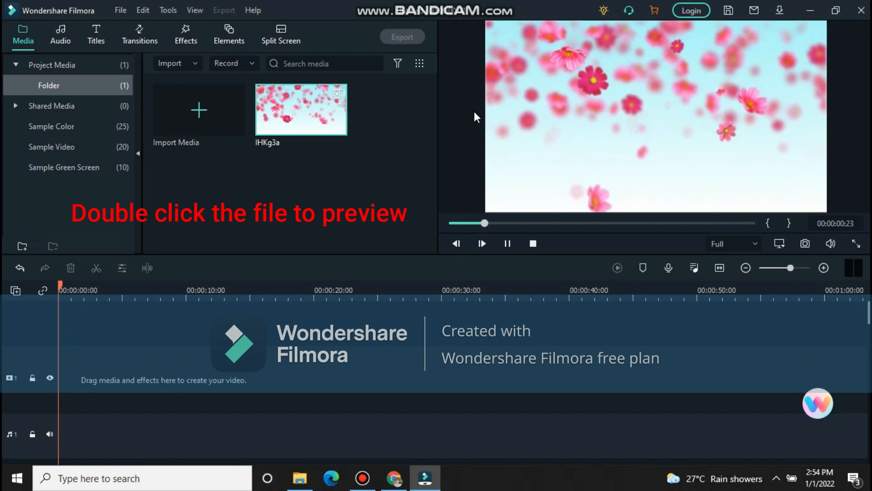
# Import the picture of the preschool girl holding a tulip from the Downloads folder.
pyautogui.click(206, 129)
pyautogui.scroll(-6, 189, 132)
pyautogui.click(152, 191)
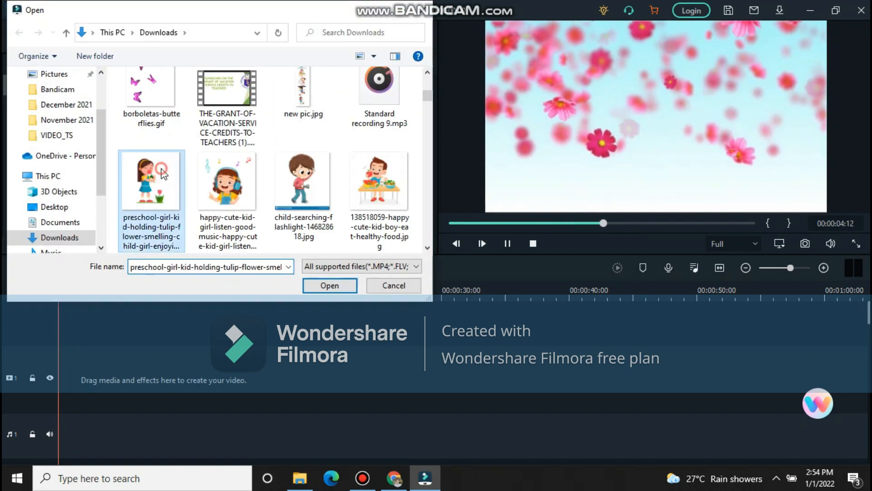
pyautogui.click(315, 291)
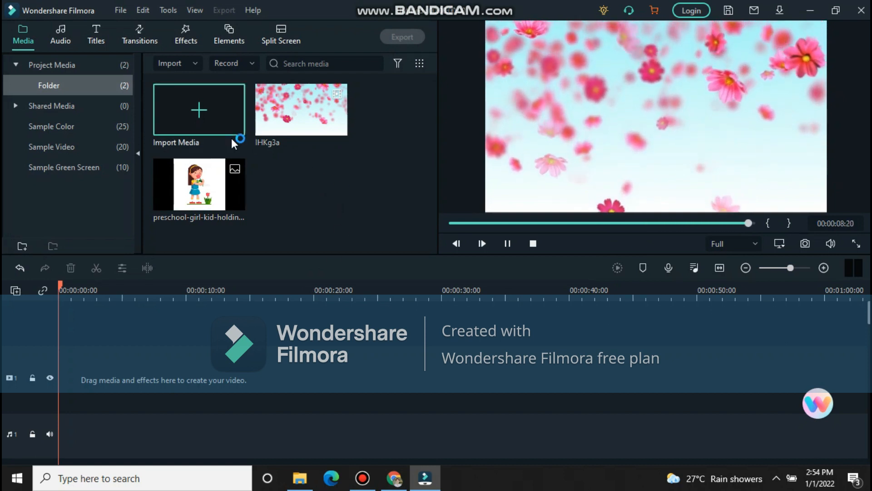
# Preview the IHKg3a clip and place it at the start of the video track, keeping the 1920 x 1080 25fps project settings.
pyautogui.doubleClick(323, 105)
pyautogui.moveTo(299, 116); pyautogui.dragTo(66, 416)
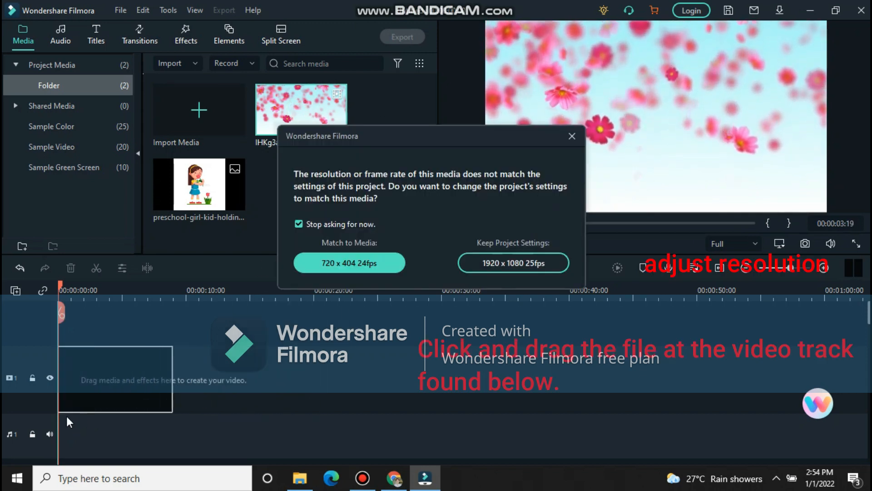
pyautogui.click(508, 262)
# Preview the girl picture and place it on a new track above the IHKg3a clip, at the start of the timeline.
pyautogui.click(207, 214)
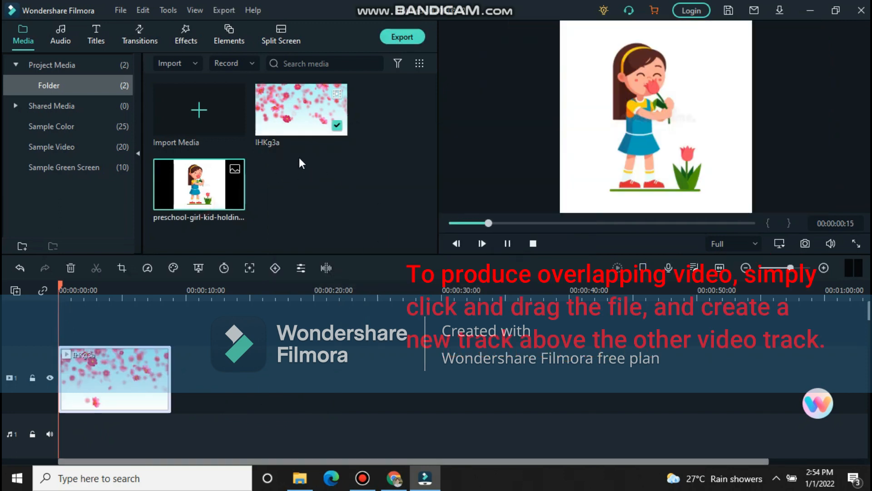
pyautogui.click(206, 194)
pyautogui.moveTo(206, 200); pyautogui.dragTo(63, 332)
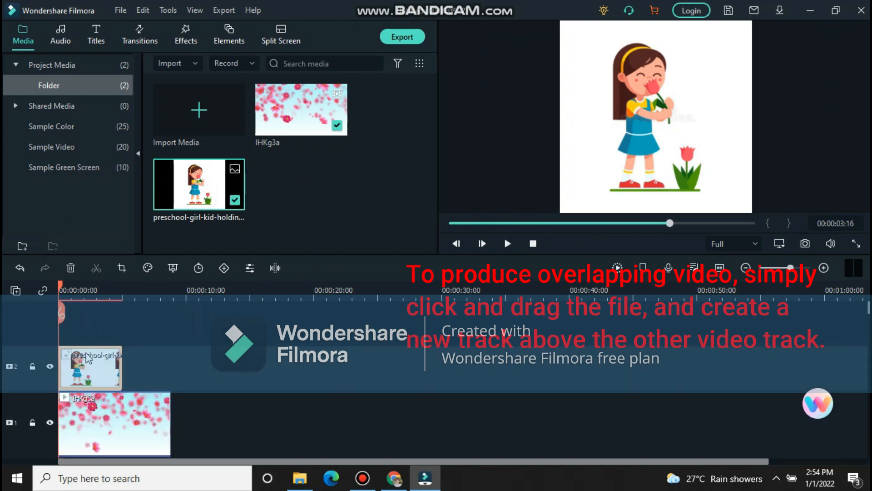
# Extend the girl picture clip to the end of the IHKg3a clip and check the overlay near the start.
pyautogui.moveTo(63, 288)
pyautogui.mouseDown()
pyautogui.moveTo(110, 285)
pyautogui.moveTo(80, 293)
pyautogui.mouseUp()
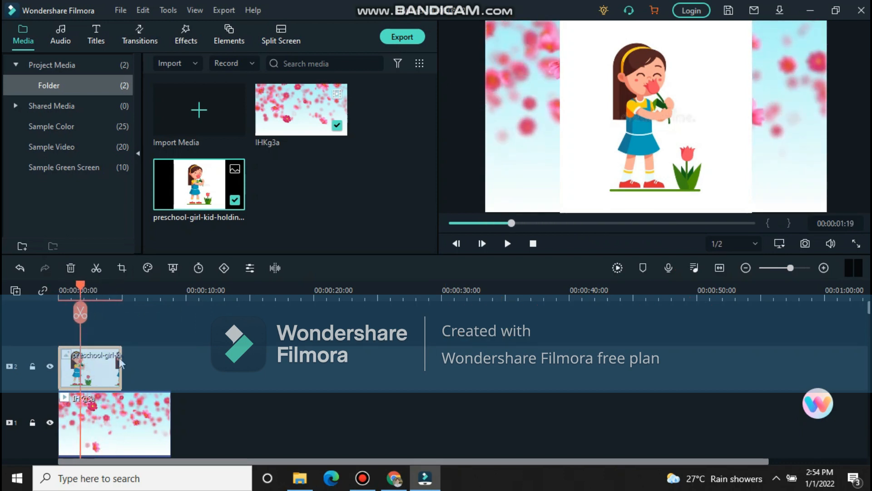
pyautogui.moveTo(121, 361); pyautogui.dragTo(175, 357)
pyautogui.moveTo(82, 287); pyautogui.dragTo(70, 313)
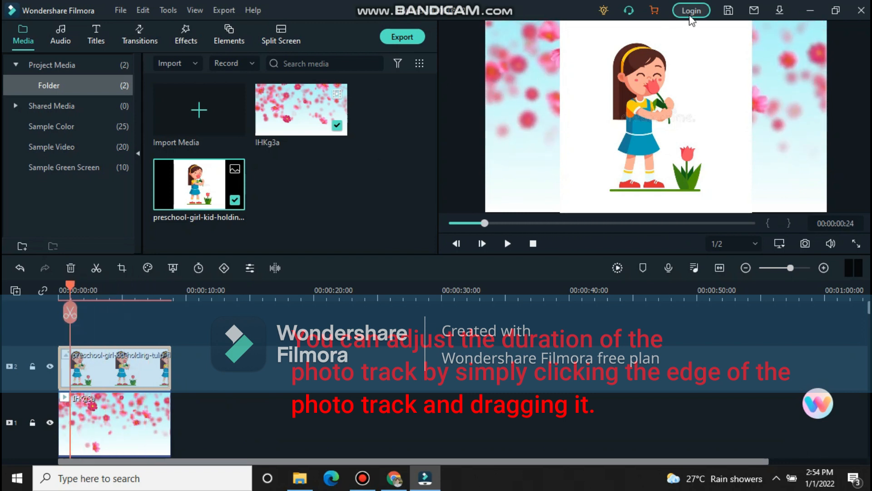
# Shrink the girl picture to about half its size and move it to the lower-left corner of the video frame.
pyautogui.click(630, 131)
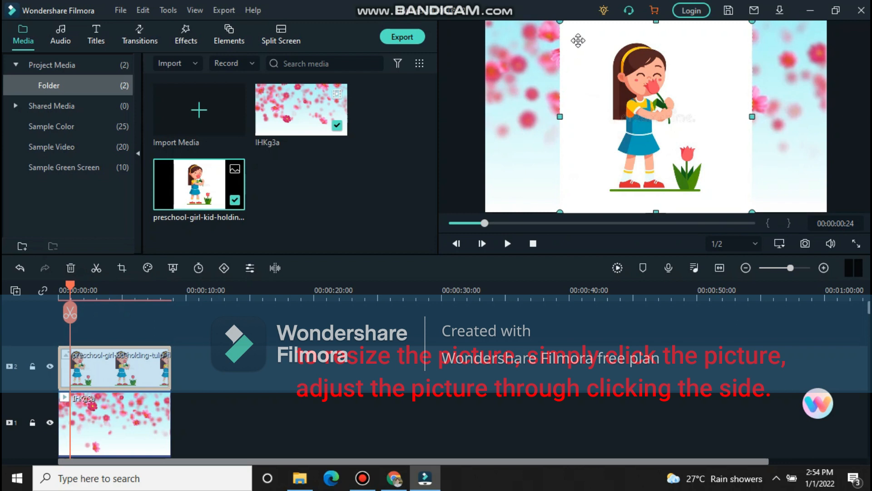
pyautogui.moveTo(560, 21); pyautogui.dragTo(659, 119)
pyautogui.moveTo(700, 167); pyautogui.dragTo(517, 164)
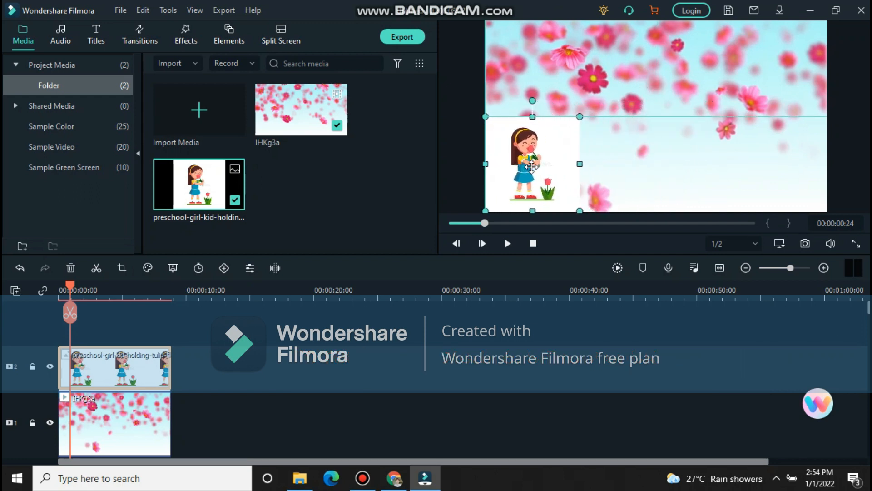
# Enable Chroma Key for the girl picture and sample its white background as the color to remove.
pyautogui.rightClick(139, 364)
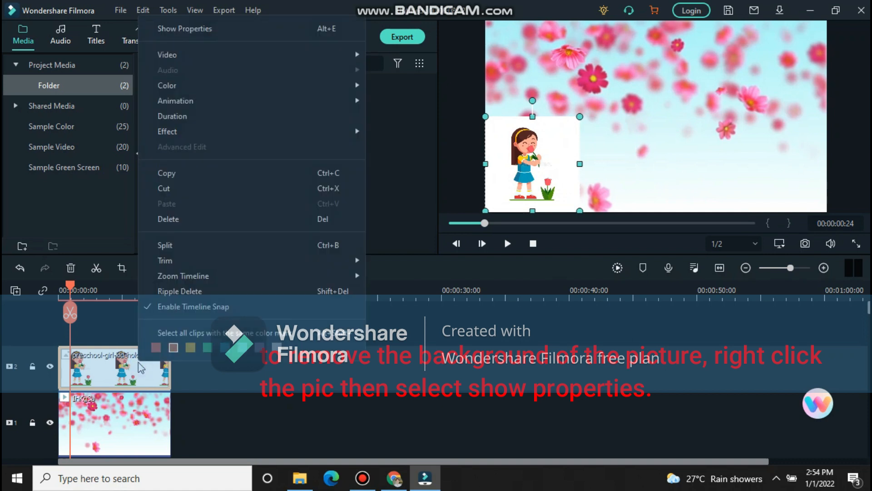
pyautogui.click(253, 27)
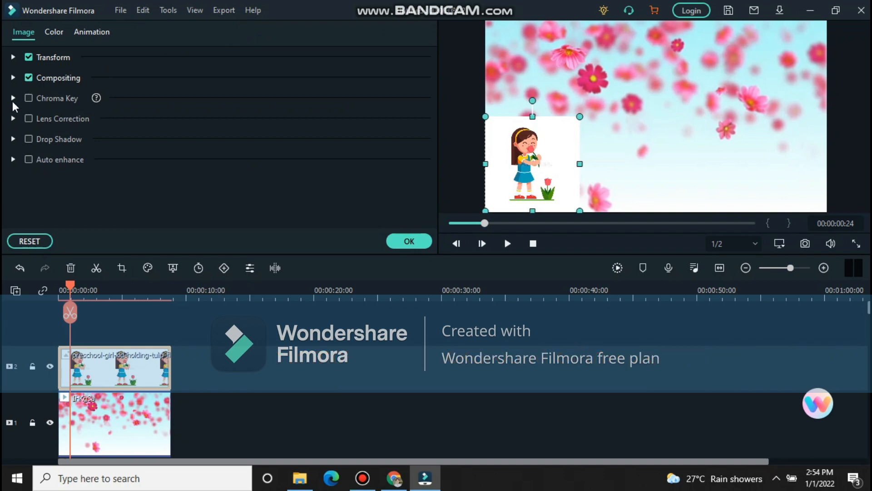
pyautogui.click(13, 97)
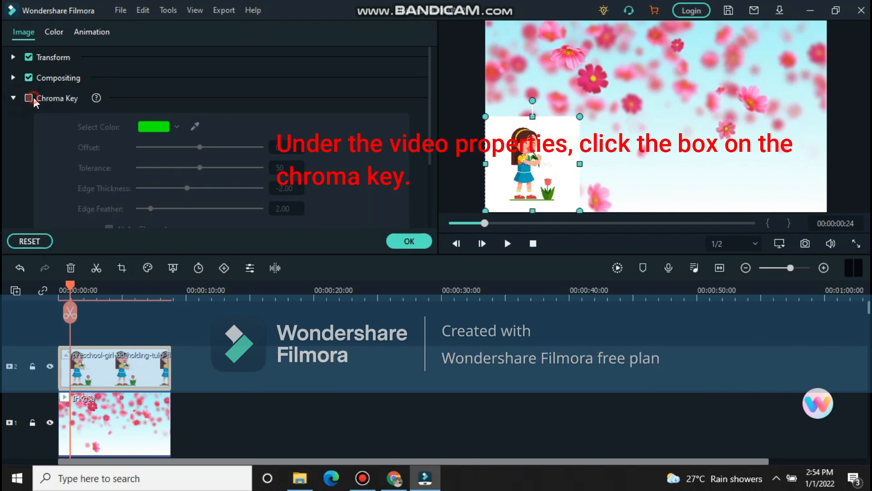
pyautogui.click(28, 98)
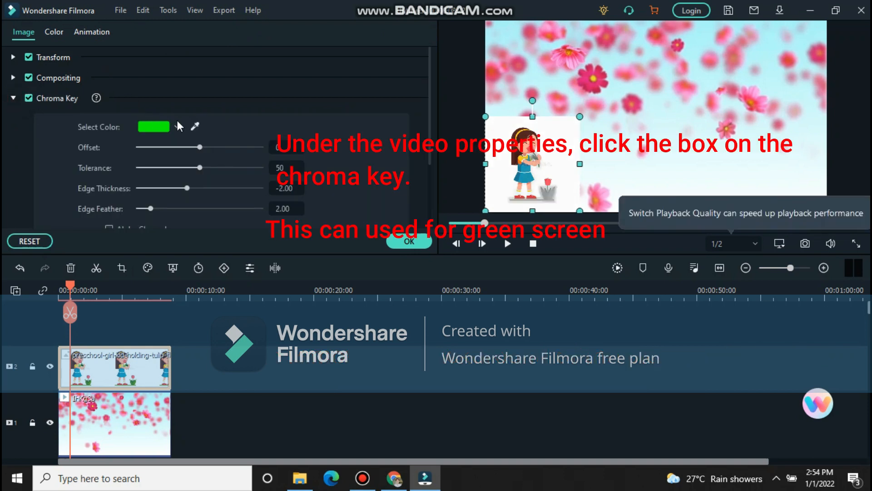
pyautogui.click(194, 126)
pyautogui.click(505, 125)
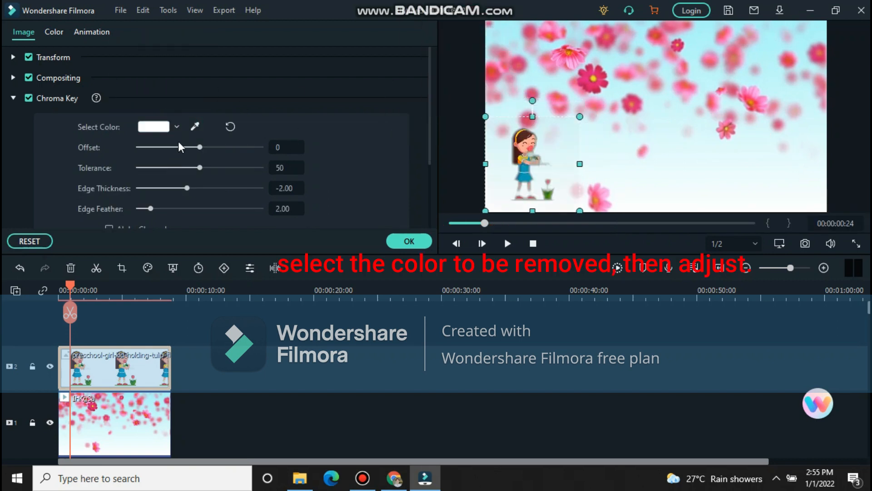
# Refine the picture's chroma key edge and enlarge the girl to about 99% scale at the lower-left of the frame.
pyautogui.moveTo(580, 117); pyautogui.dragTo(639, 71)
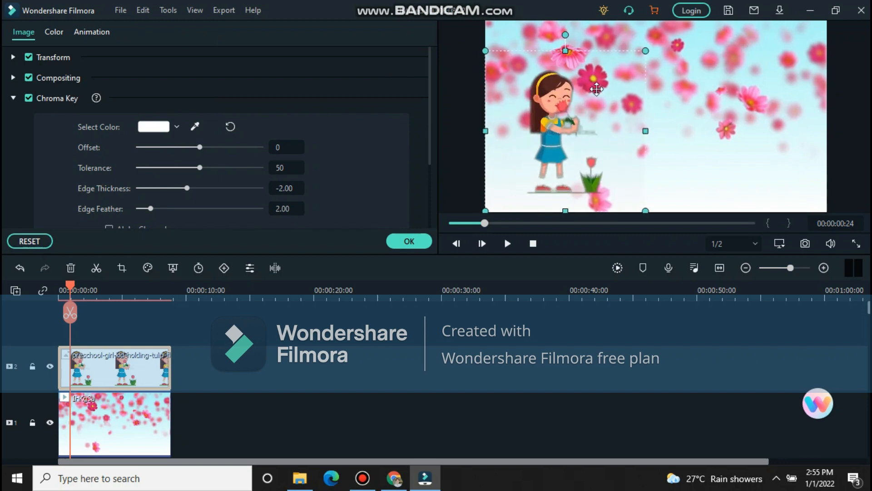
pyautogui.moveTo(189, 188); pyautogui.dragTo(181, 151)
pyautogui.moveTo(211, 187); pyautogui.dragTo(196, 192)
pyautogui.scroll(-2, 295, 191)
pyautogui.click(401, 241)
pyautogui.moveTo(560, 114); pyautogui.dragTo(528, 133)
pyautogui.moveTo(613, 71); pyautogui.dragTo(638, 41)
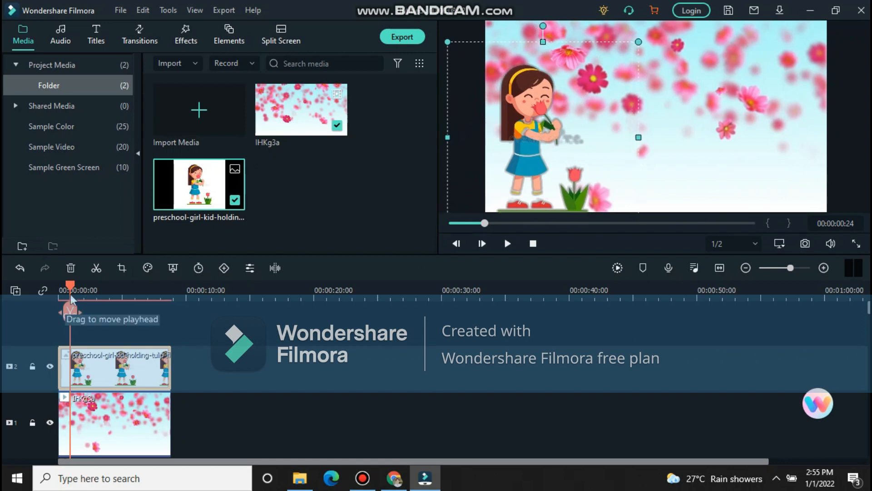
# Play the composited video from the beginning and return the playhead to the start.
pyautogui.moveTo(72, 287); pyautogui.dragTo(60, 289)
pyautogui.click(502, 244)
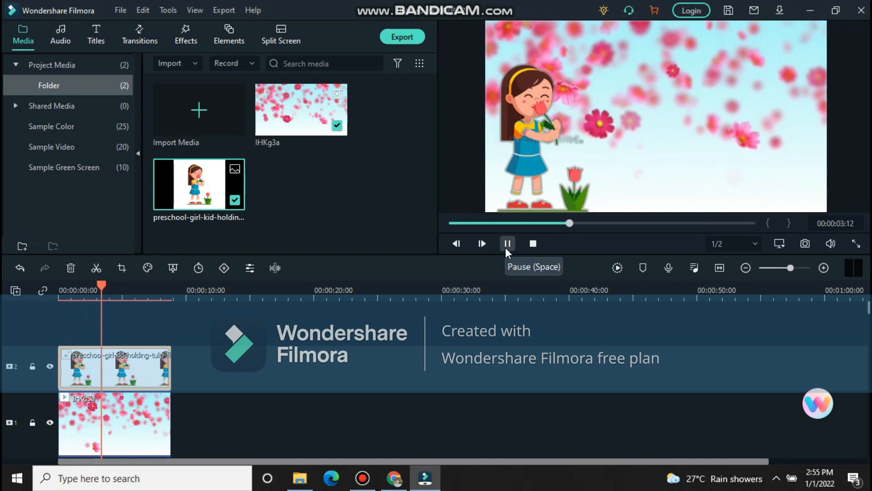
pyautogui.click(507, 244)
pyautogui.moveTo(153, 285); pyautogui.dragTo(59, 285)
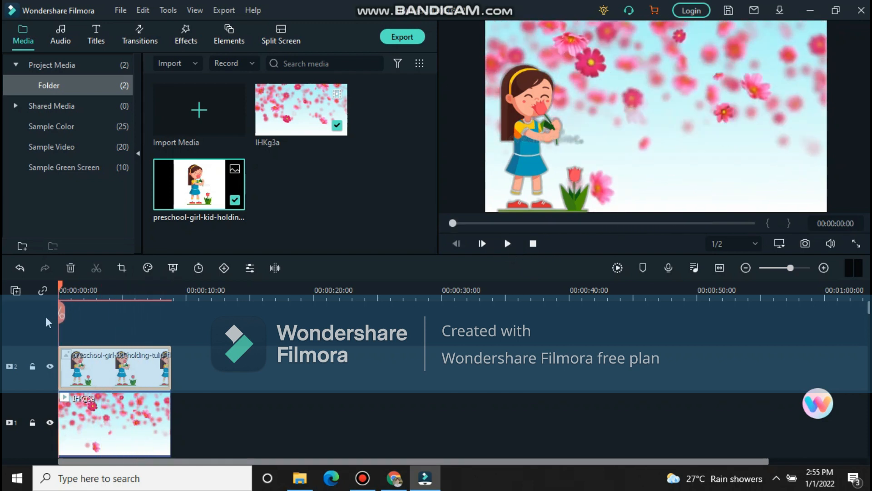
# Apply the Slide Right preset animation to the girl picture clip.
pyautogui.rightClick(112, 379)
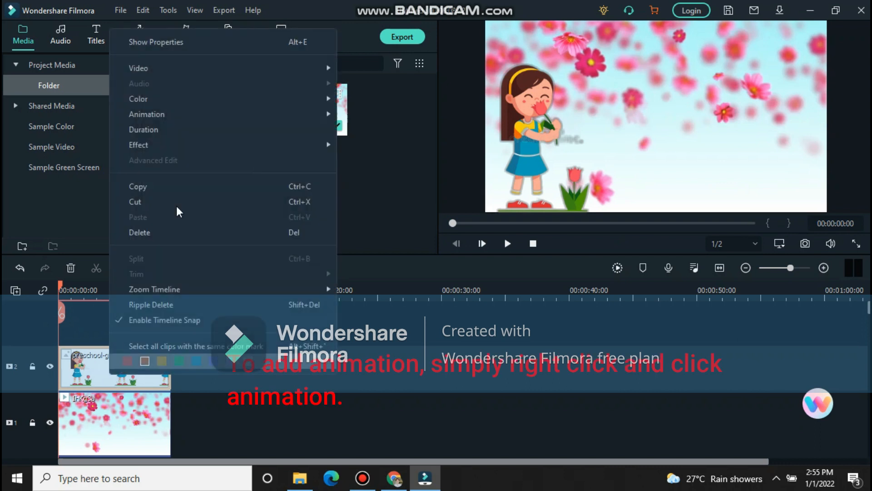
pyautogui.moveTo(185, 114)
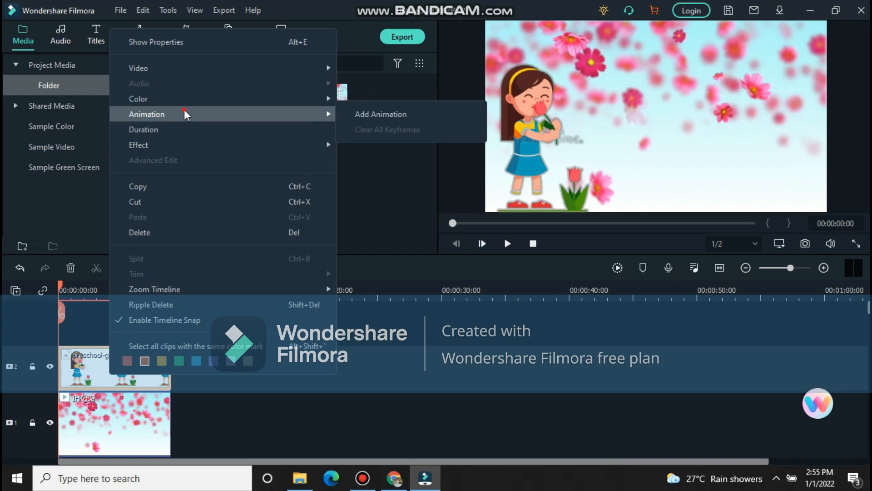
pyautogui.click(377, 112)
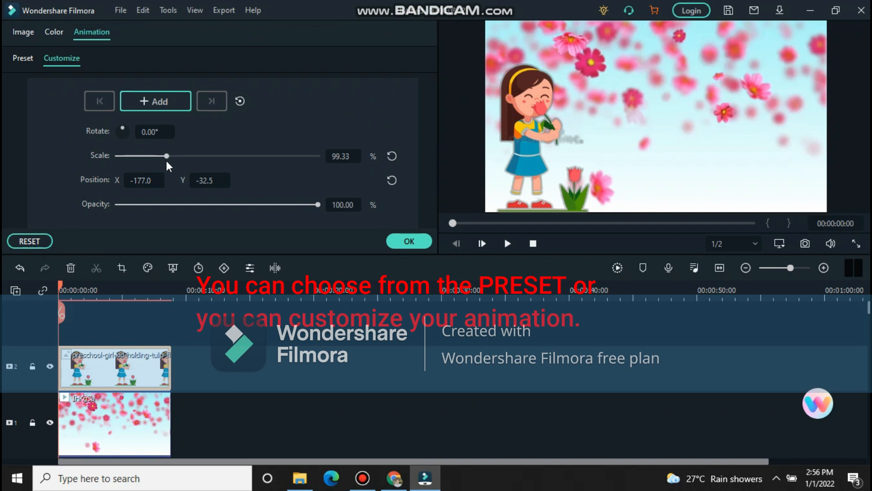
pyautogui.click(25, 58)
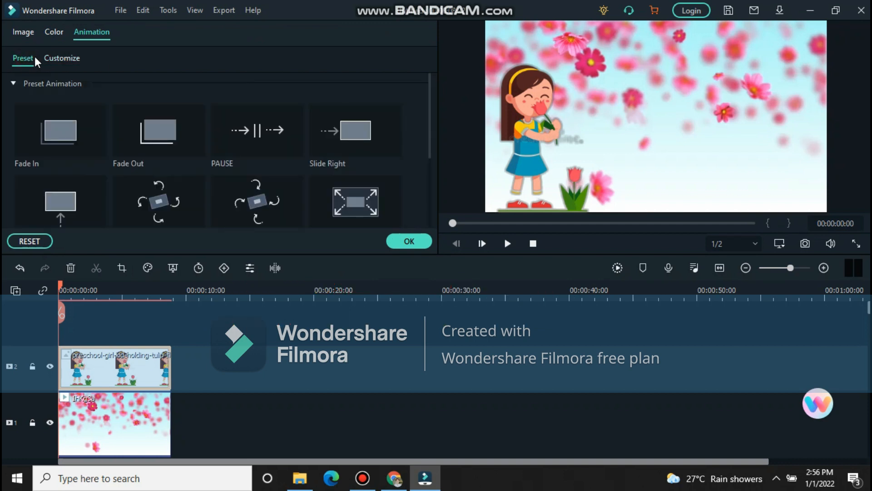
pyautogui.click(351, 134)
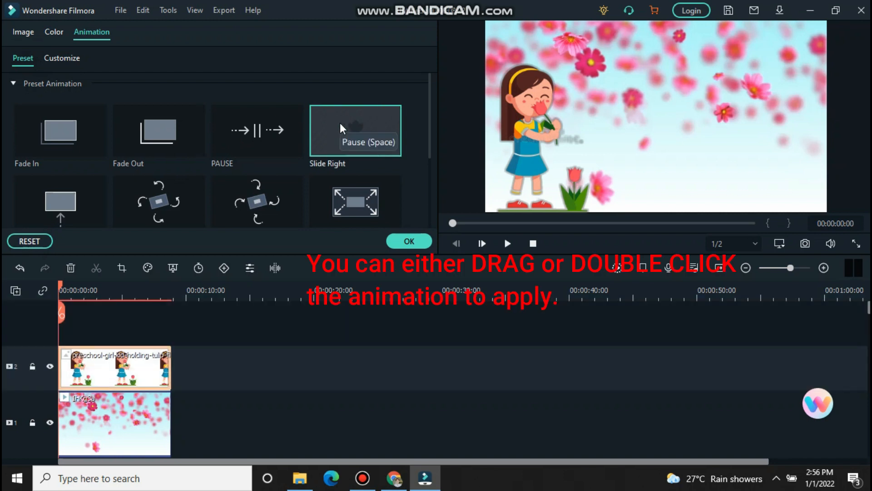
pyautogui.doubleClick(352, 132)
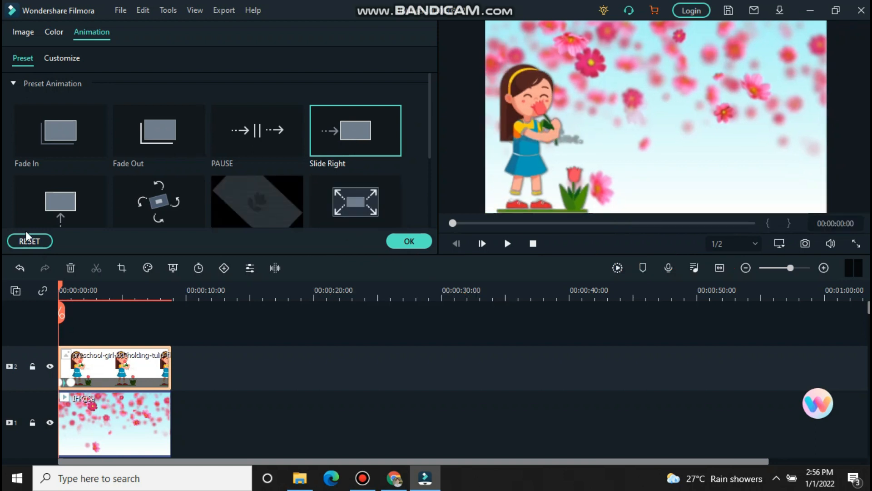
pyautogui.click(39, 207)
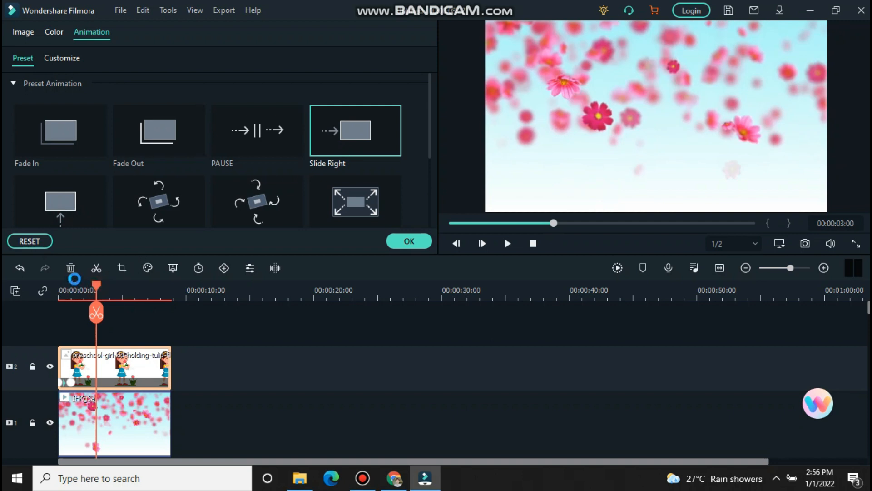
# Add a custom animation keyframe to the girl picture clip at about 00:00:07:15.
pyautogui.moveTo(76, 283); pyautogui.dragTo(156, 284)
pyautogui.click(63, 58)
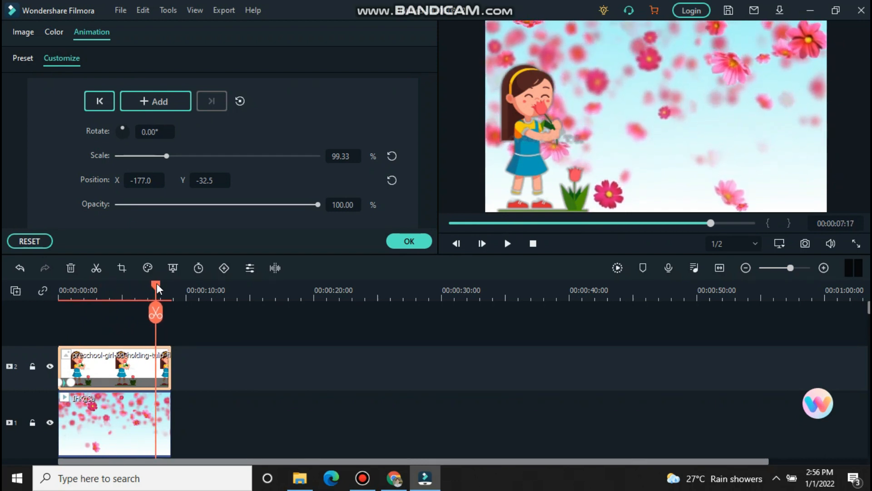
pyautogui.click(70, 381)
pyautogui.moveTo(70, 314)
pyautogui.mouseDown()
pyautogui.moveTo(73, 304)
pyautogui.moveTo(155, 293)
pyautogui.mouseUp()
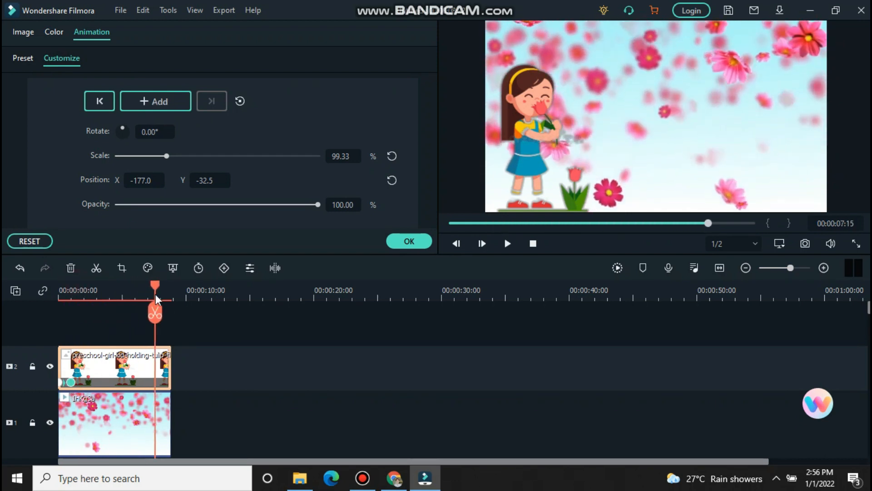
pyautogui.click(179, 100)
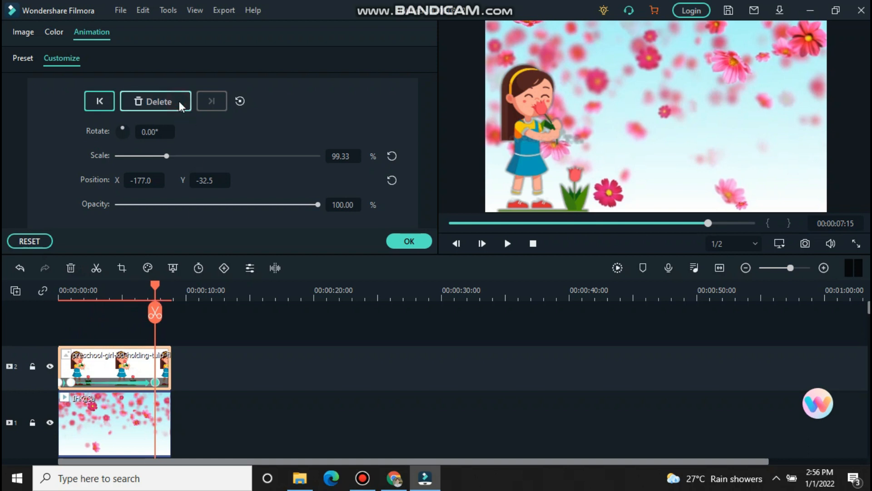
pyautogui.rightClick(140, 384)
pyautogui.click(197, 240)
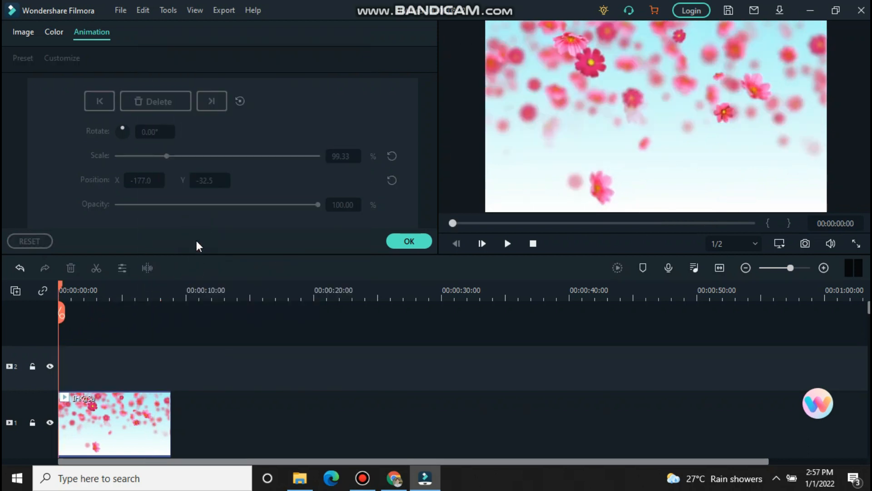
pyautogui.hotkey('ctrl', 'z')
# Add a keyframe to the girl picture at 00:00:08:12 and apply the Zoom Out preset animation there.
pyautogui.moveTo(60, 285); pyautogui.dragTo(165, 281)
pyautogui.click(167, 102)
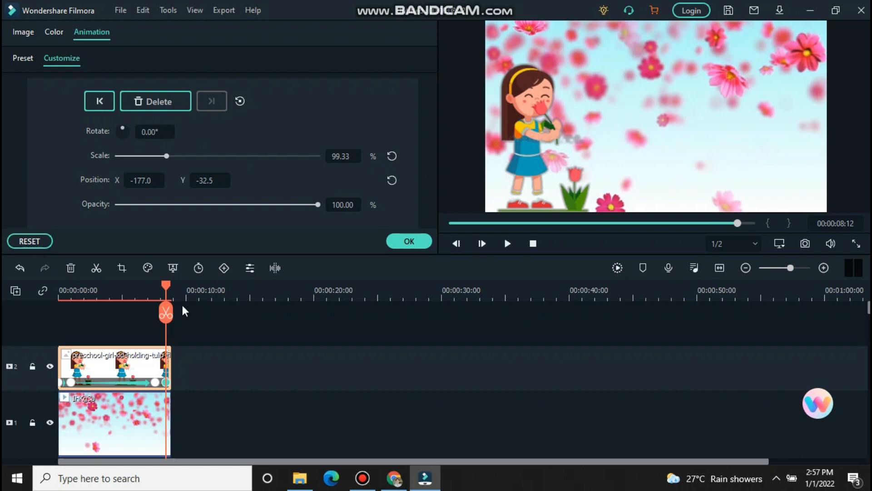
pyautogui.click(24, 59)
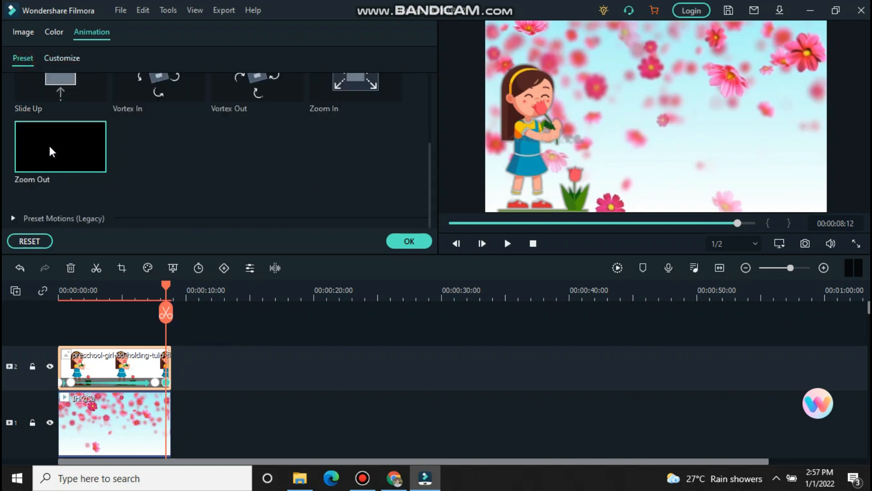
pyautogui.doubleClick(74, 154)
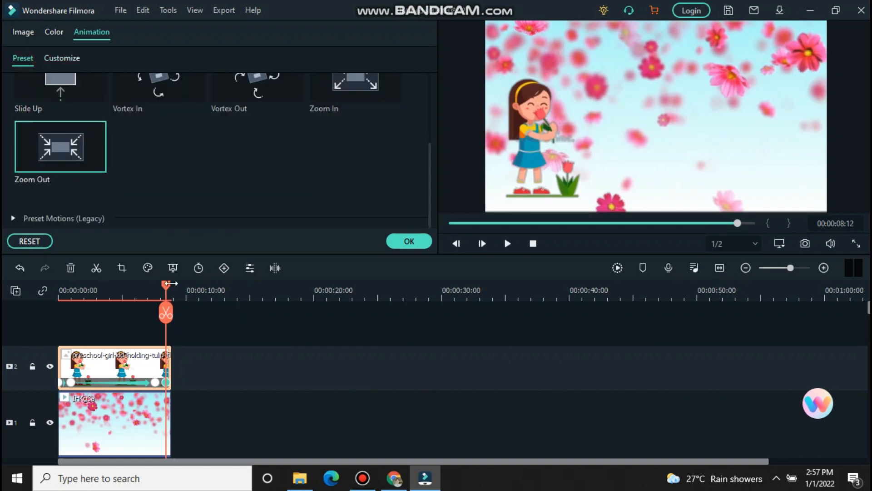
# Play the video from the beginning to review the girl's animation and check the options of its last keyframe.
pyautogui.click(61, 294)
pyautogui.click(506, 244)
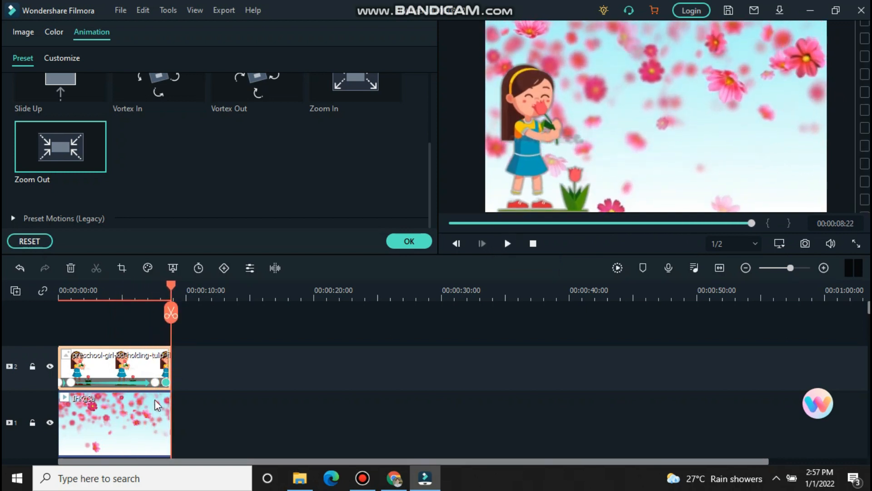
pyautogui.click(164, 381)
pyautogui.rightClick(164, 382)
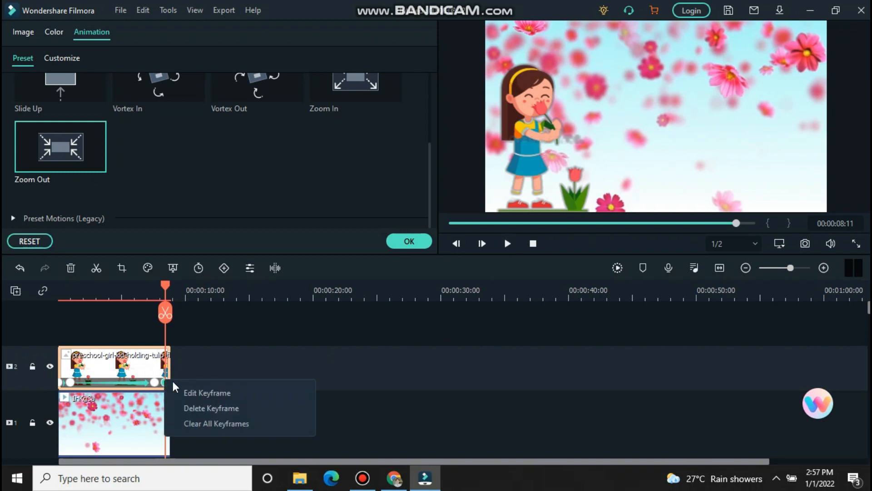
pyautogui.moveTo(168, 285); pyautogui.dragTo(35, 324)
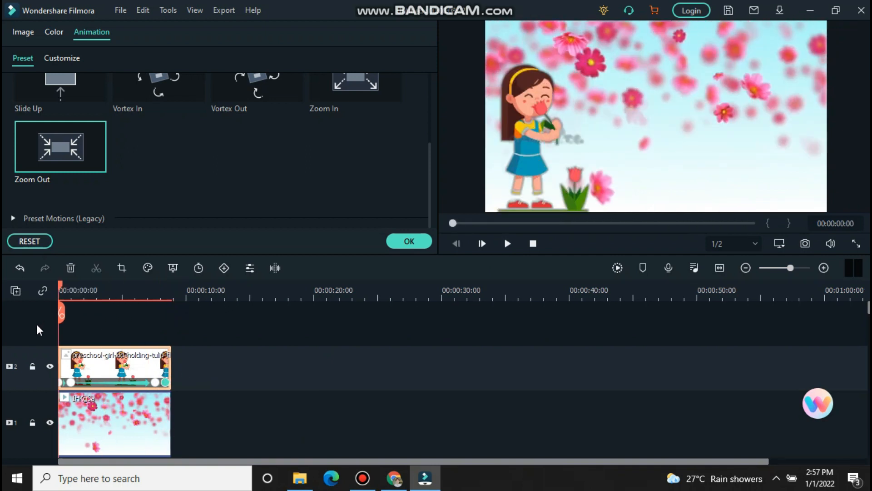
# Close the clip settings and open the Downloads category of the audio library.
pyautogui.click(133, 405)
pyautogui.scroll(-2, 132, 406)
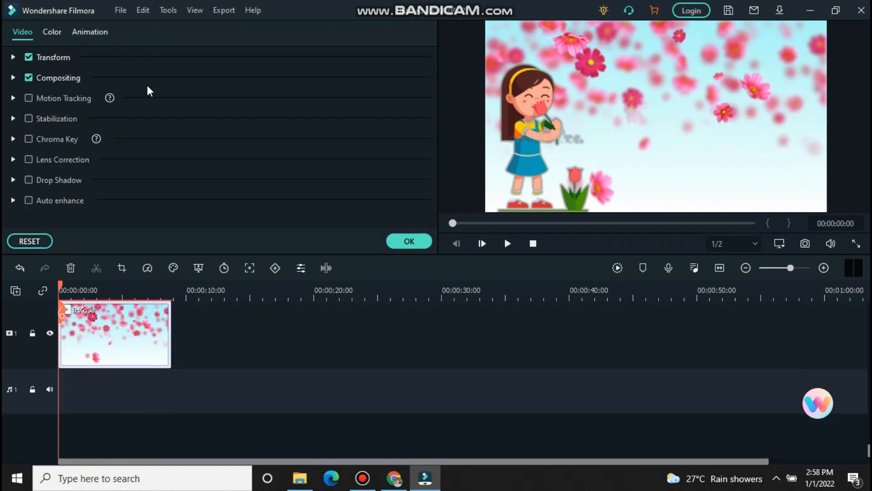
pyautogui.click(397, 239)
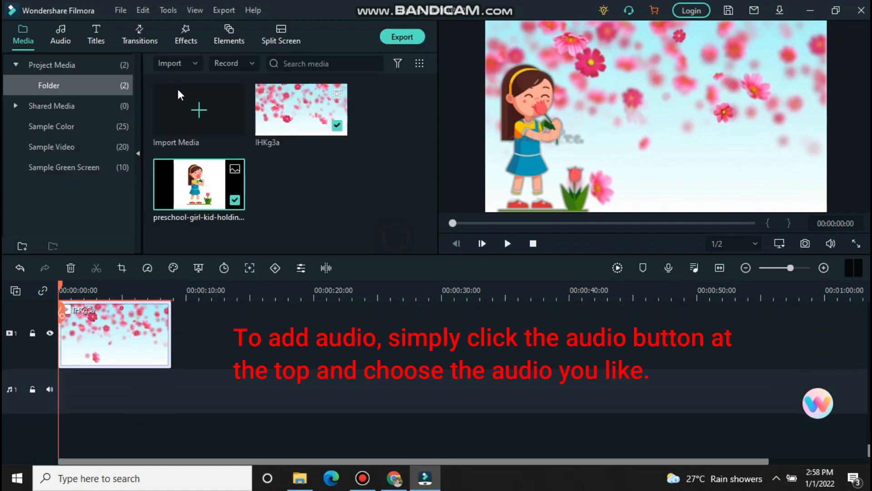
pyautogui.click(52, 42)
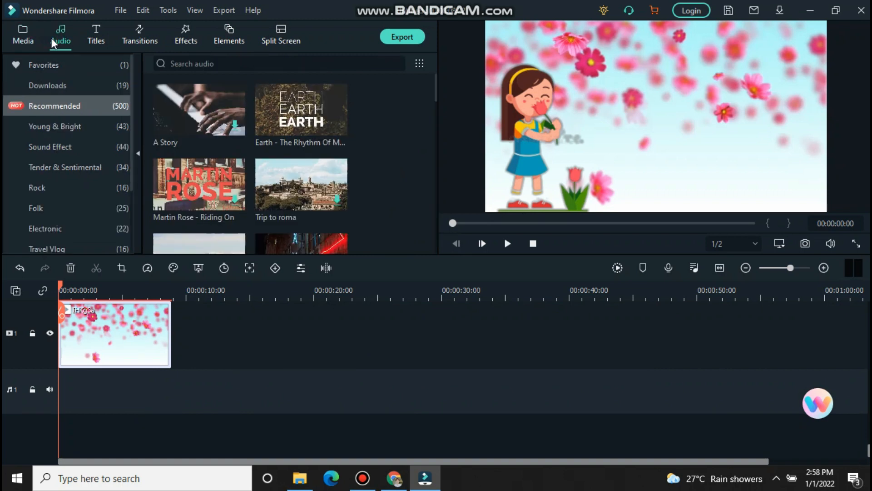
pyautogui.moveTo(292, 108)
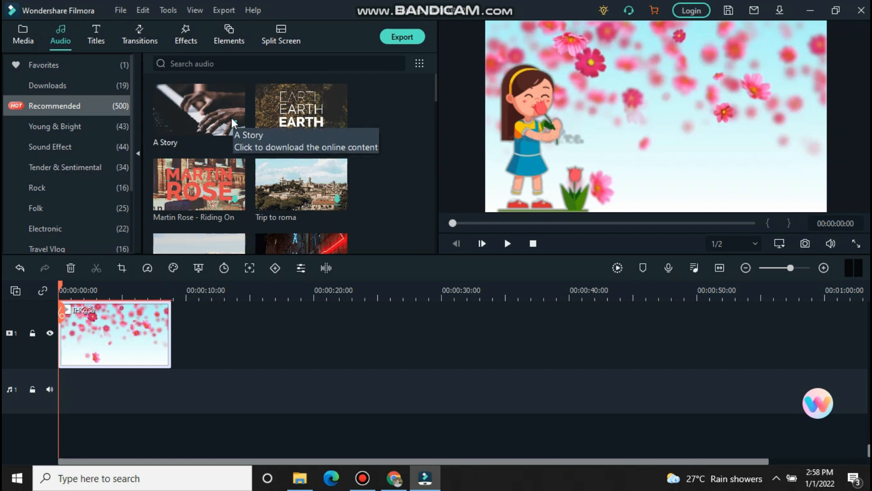
pyautogui.click(102, 80)
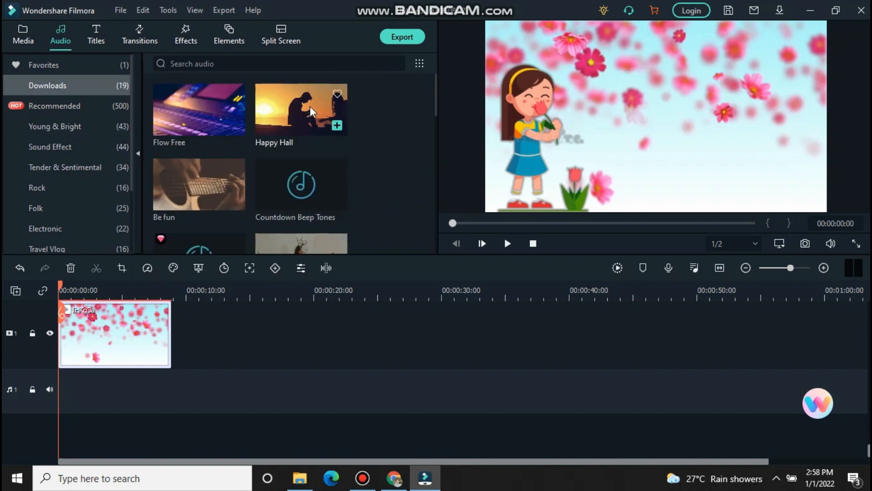
# Find the Likes track among the downloaded audio and preview it briefly.
pyautogui.scroll(-3, 275, 148)
pyautogui.click(292, 100)
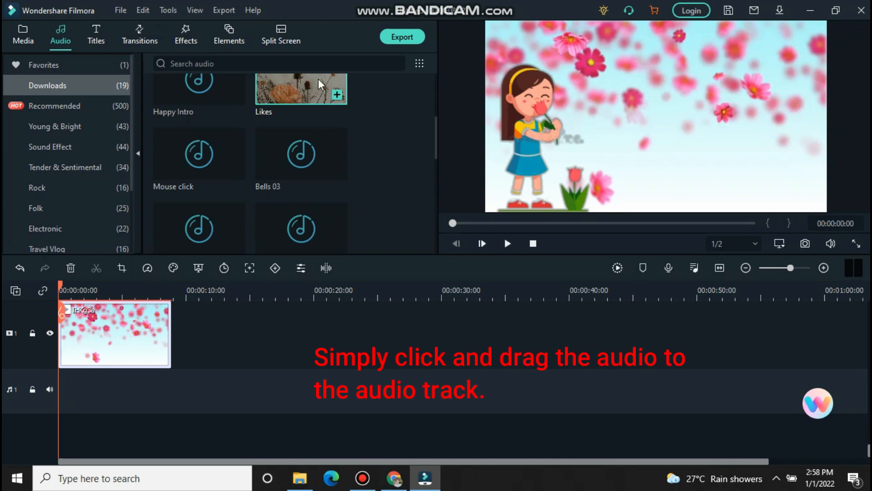
pyautogui.moveTo(319, 83); pyautogui.dragTo(340, 110)
pyautogui.scroll(1, 341, 111)
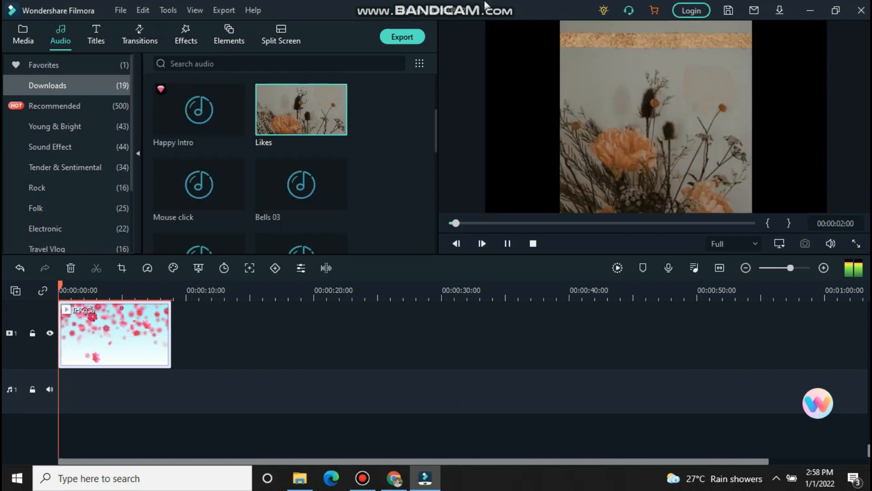
pyautogui.click(508, 244)
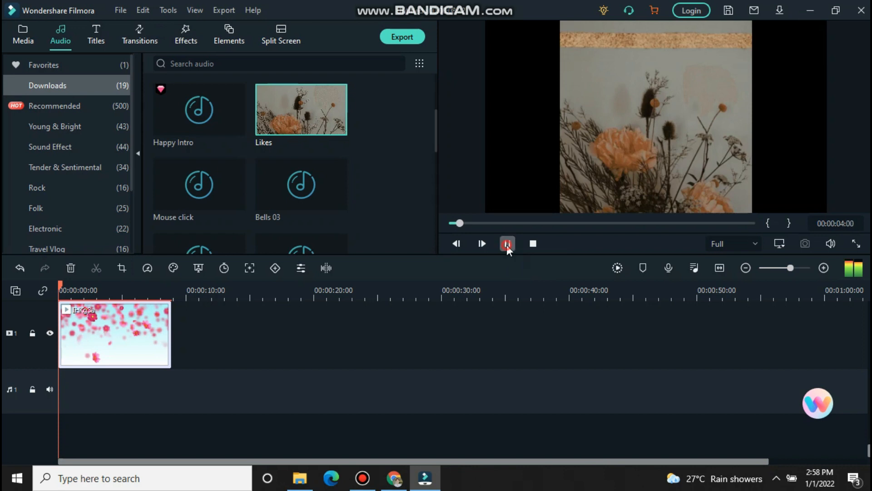
# Place the Likes track on audio track 1 at the start of the timeline.
pyautogui.click(323, 115)
pyautogui.moveTo(324, 119); pyautogui.dragTo(63, 405)
pyautogui.scroll(3, 68, 398)
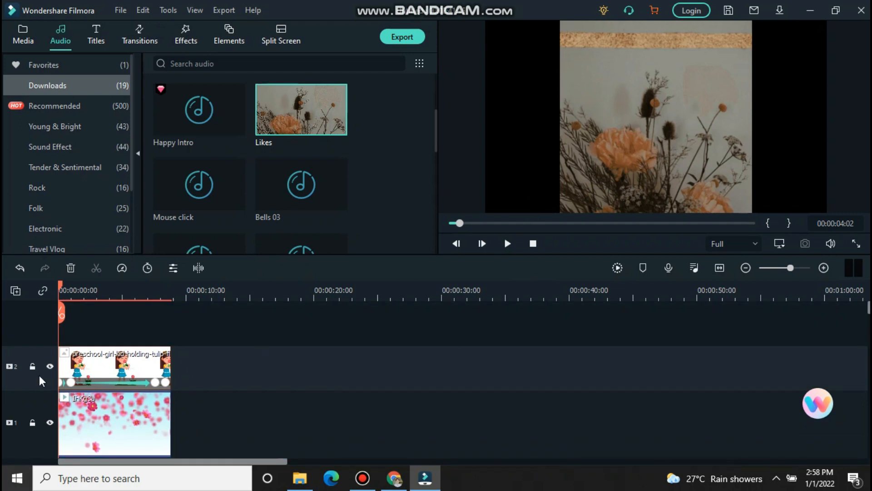
pyautogui.scroll(-2, 71, 396)
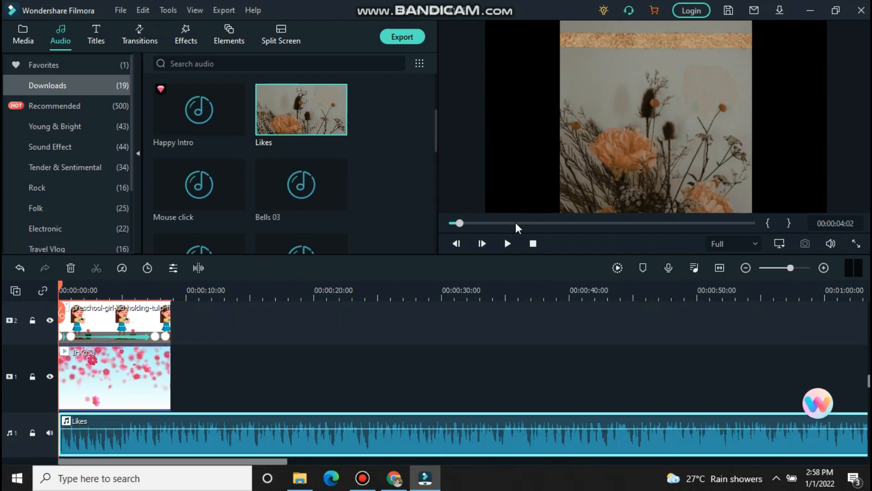
# Preview the Likes track again, and play the composited video with its music from the beginning.
pyautogui.click(510, 244)
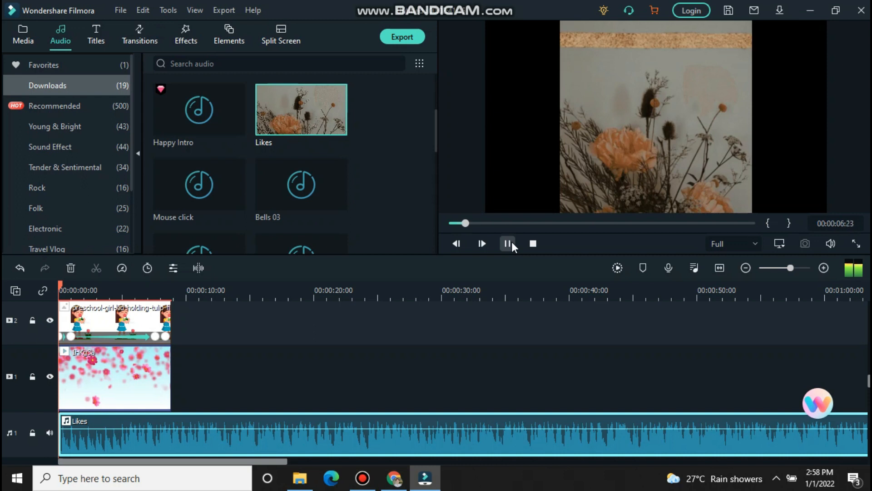
pyautogui.click(510, 243)
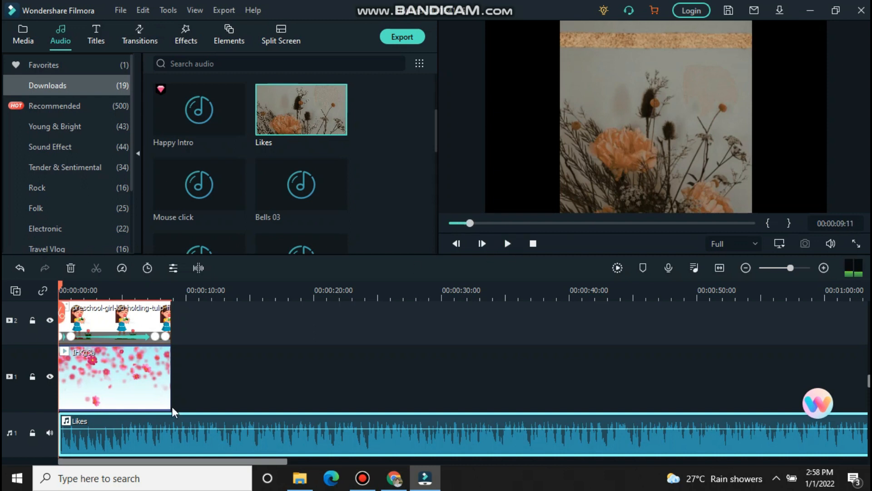
pyautogui.scroll(2, 99, 393)
pyautogui.click(94, 370)
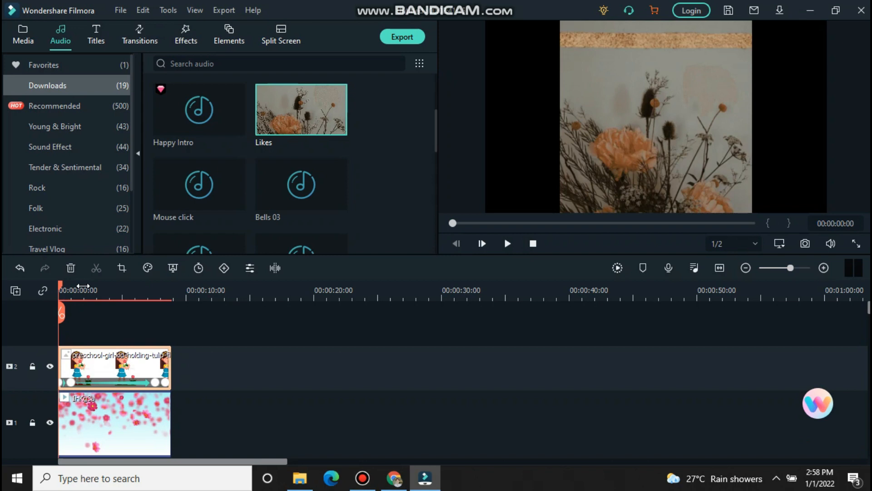
pyautogui.click(507, 244)
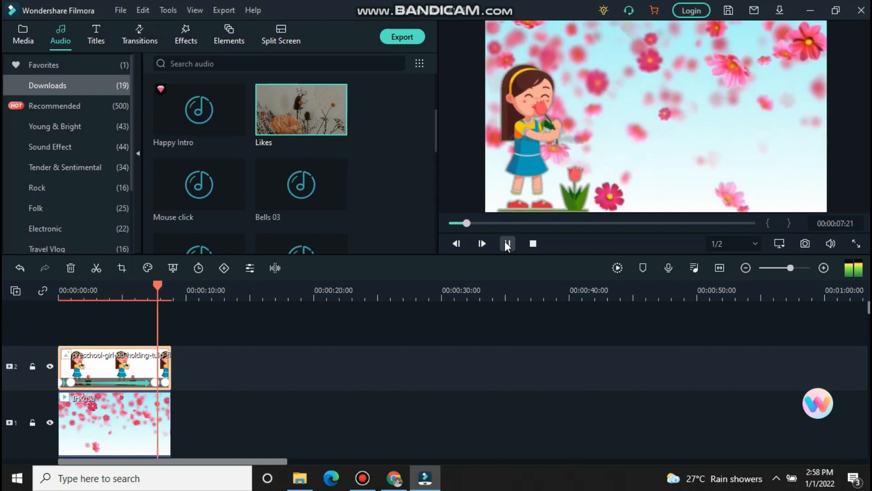
pyautogui.click(507, 244)
pyautogui.click(119, 439)
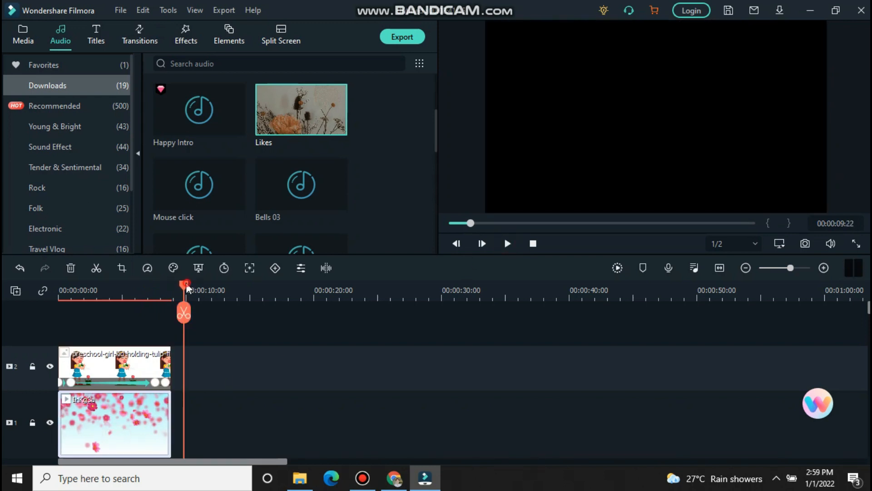
pyautogui.moveTo(186, 288); pyautogui.dragTo(89, 322)
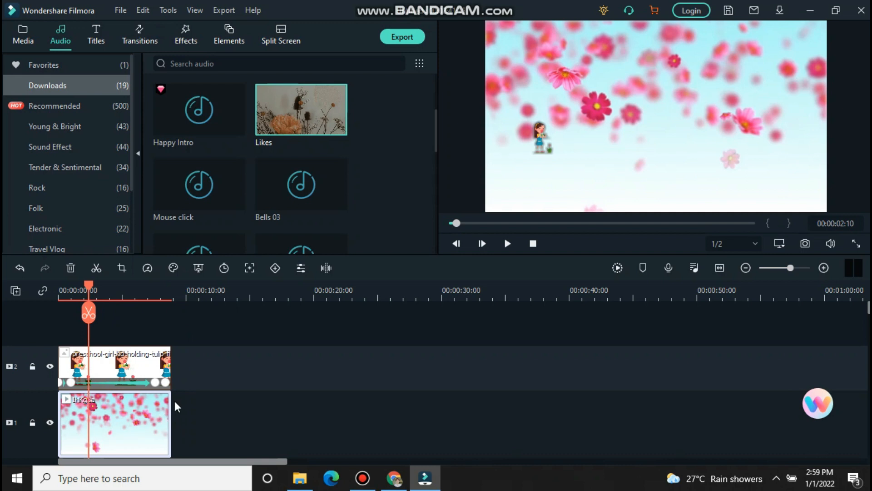
# Extend the background video by pasting three copies of the flower clip directly after the original on video track 1.
pyautogui.moveTo(175, 406); pyautogui.dragTo(208, 405)
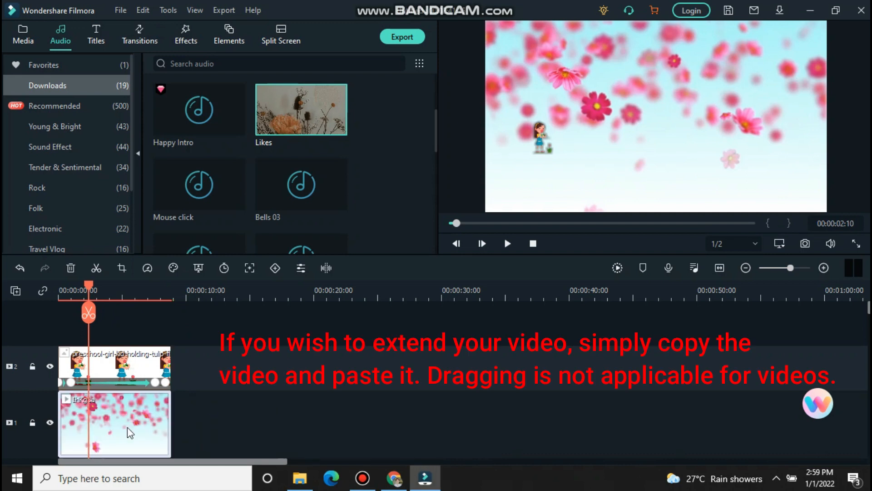
pyautogui.click(160, 415)
pyautogui.scroll(-1, 165, 408)
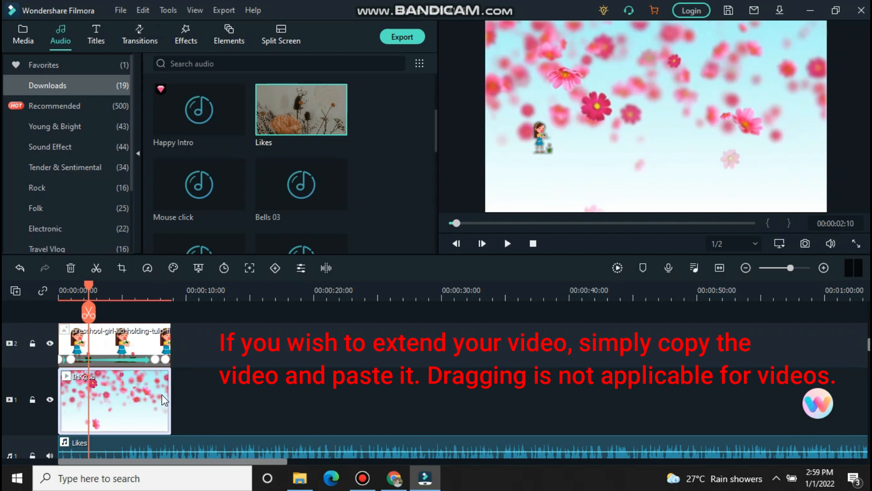
pyautogui.moveTo(89, 284); pyautogui.dragTo(169, 273)
pyautogui.hotkey('ctrl', 'v')
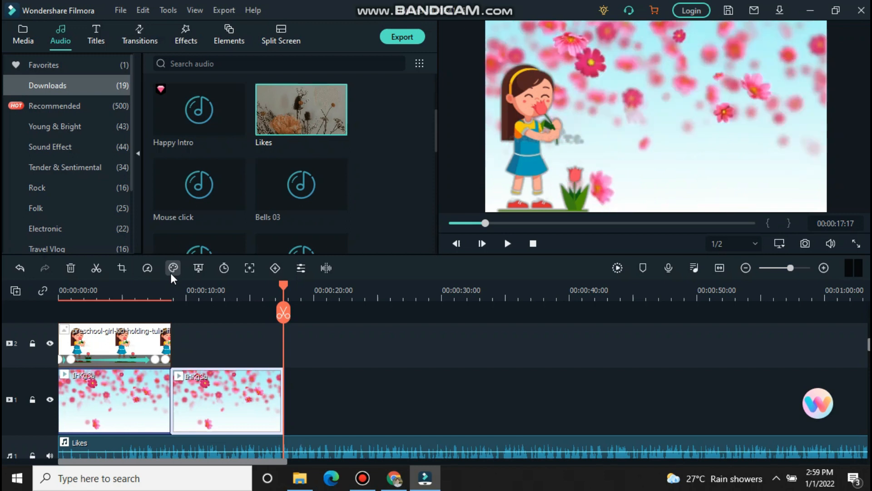
pyautogui.hotkey('ctrl', 'v')
pyautogui.hotkey('ctrl', 'v')
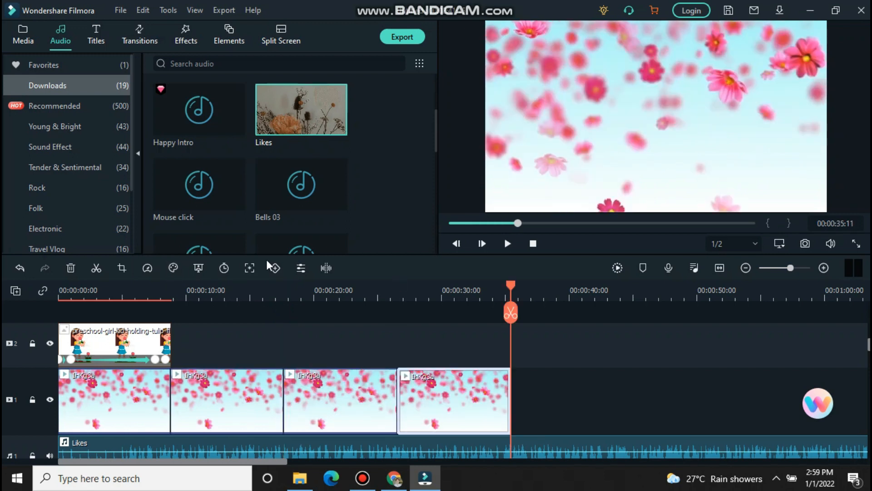
# Return the playhead to the start of the timeline and browse the downloaded title templates.
pyautogui.moveTo(508, 284); pyautogui.dragTo(413, 241)
pyautogui.click(166, 340)
pyautogui.scroll(3, 182, 237)
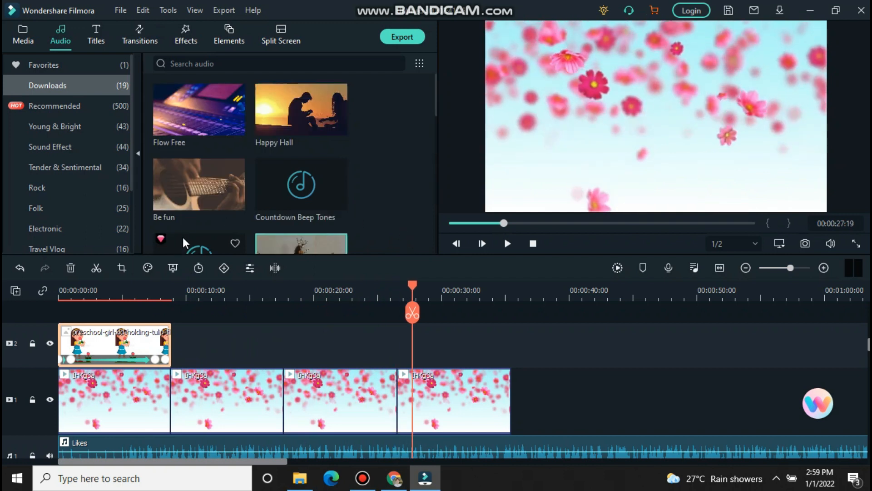
pyautogui.click(102, 35)
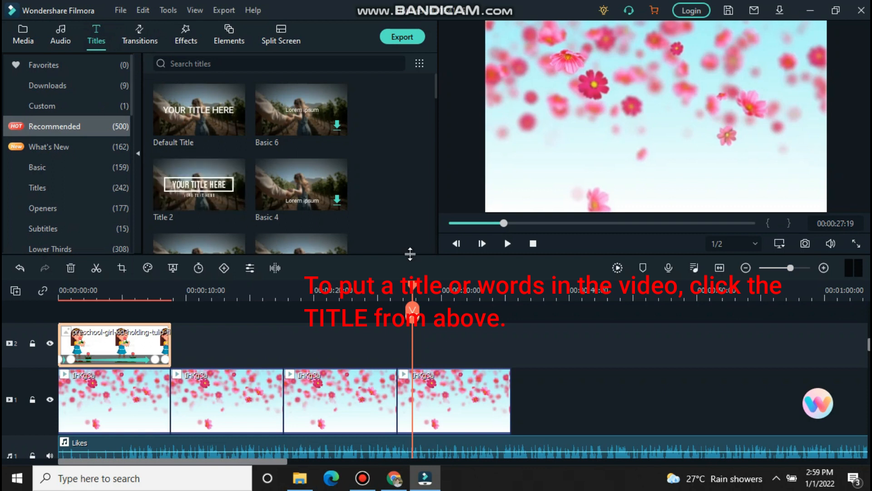
pyautogui.moveTo(413, 287); pyautogui.dragTo(10, 374)
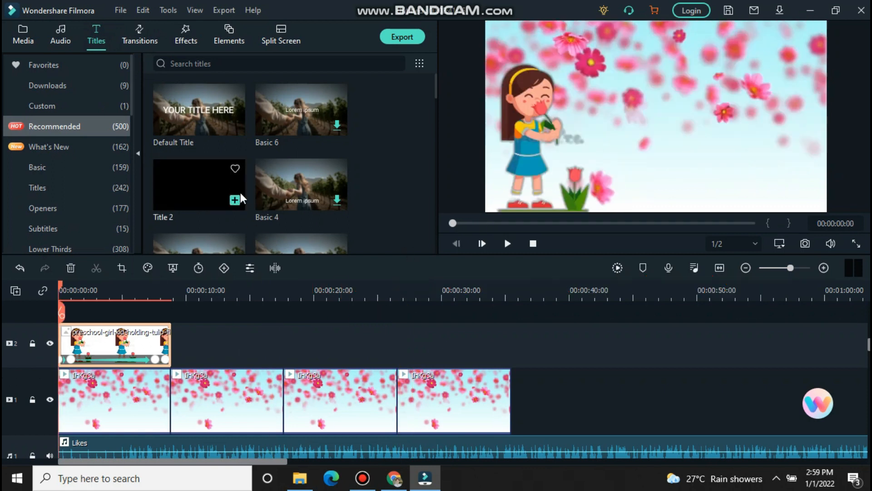
pyautogui.scroll(-5, 285, 121)
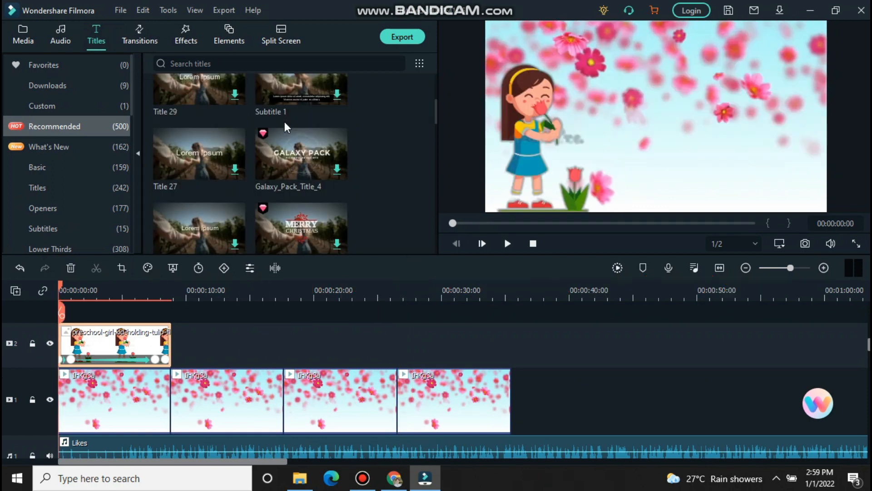
pyautogui.scroll(5, 284, 121)
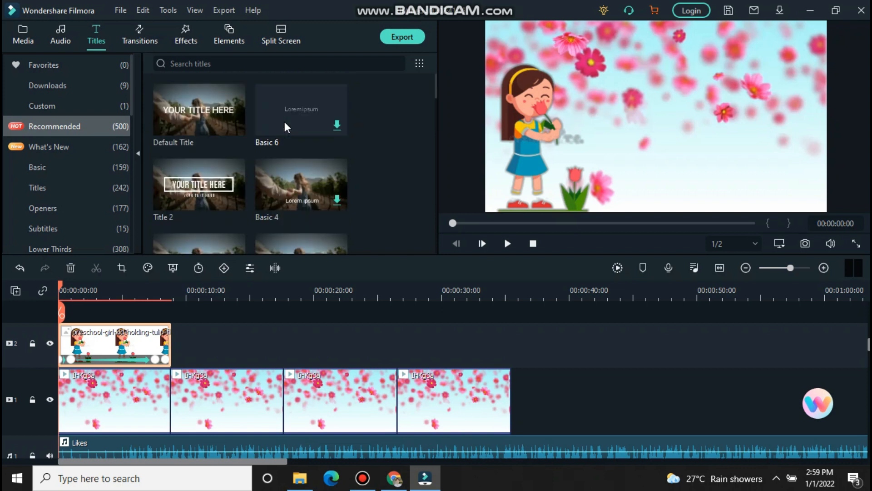
pyautogui.click(78, 88)
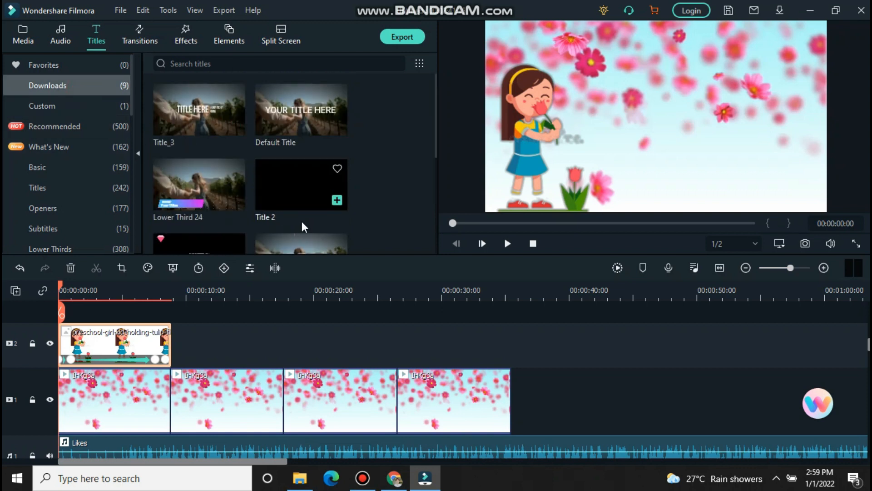
pyautogui.scroll(-3, 293, 194)
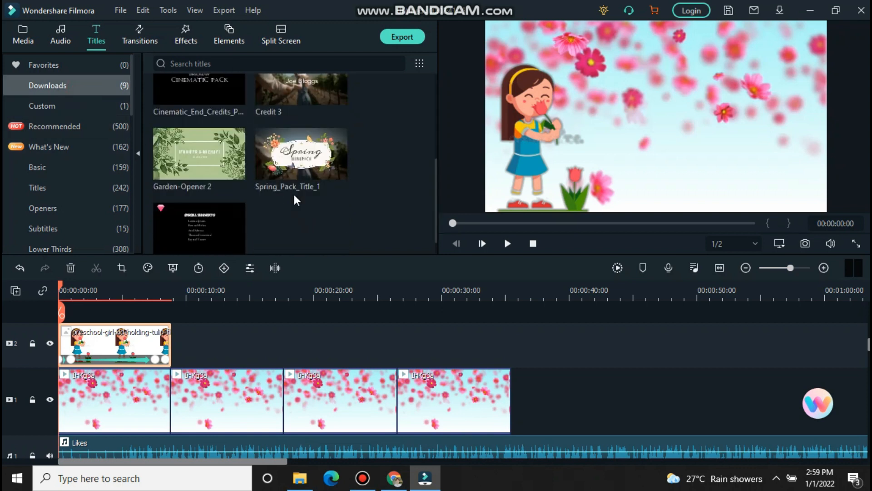
# Preview the Spring_Pack_Title_1 and Garden-Opener 2 titles, and place Spring_Pack_Title_1 on video track 3 at the start of the timeline.
pyautogui.click(301, 154)
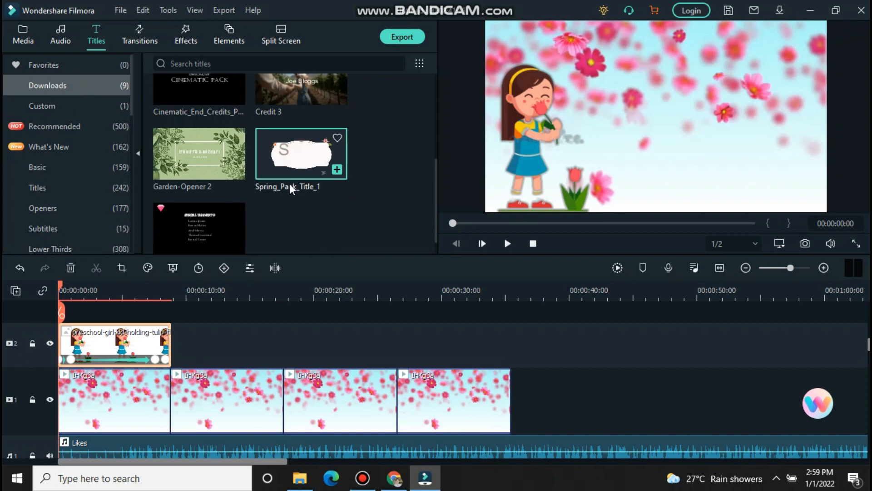
pyautogui.click(290, 183)
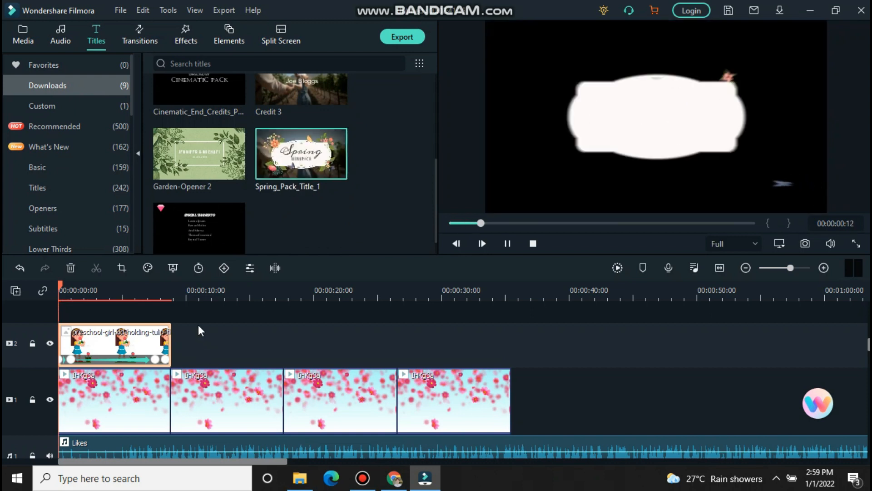
pyautogui.scroll(1, 192, 342)
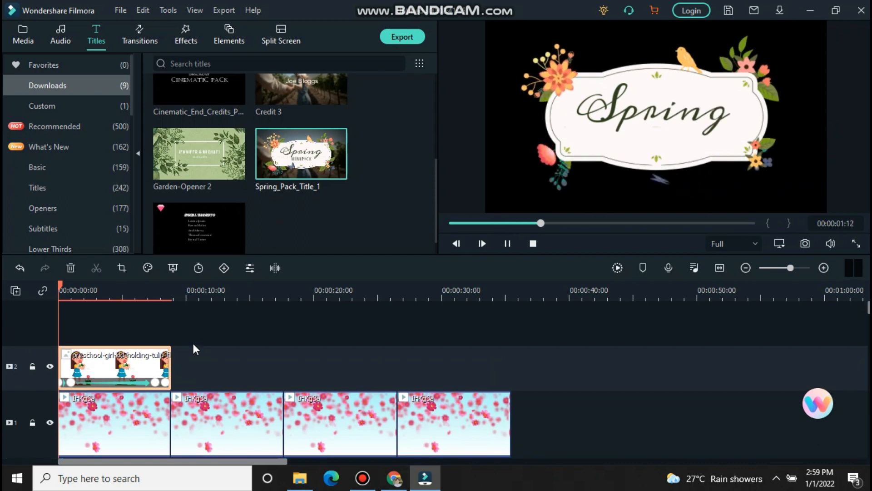
pyautogui.click(211, 162)
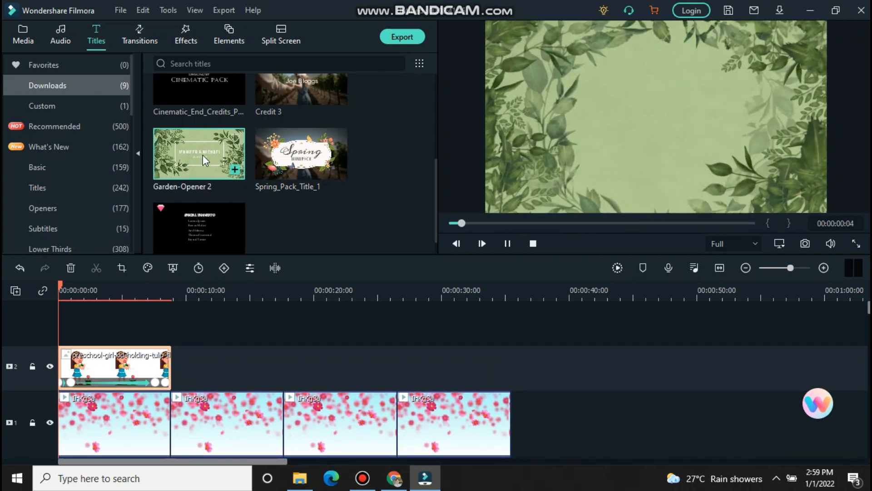
pyautogui.click(292, 154)
pyautogui.moveTo(292, 154); pyautogui.dragTo(51, 336)
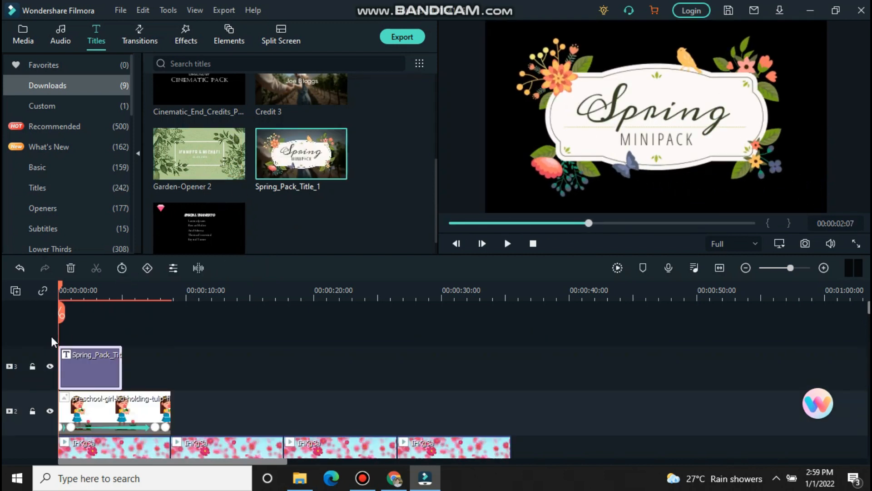
# Open the Spring_Pack_Title_1 clip on video track 3 for text editing.
pyautogui.click(75, 362)
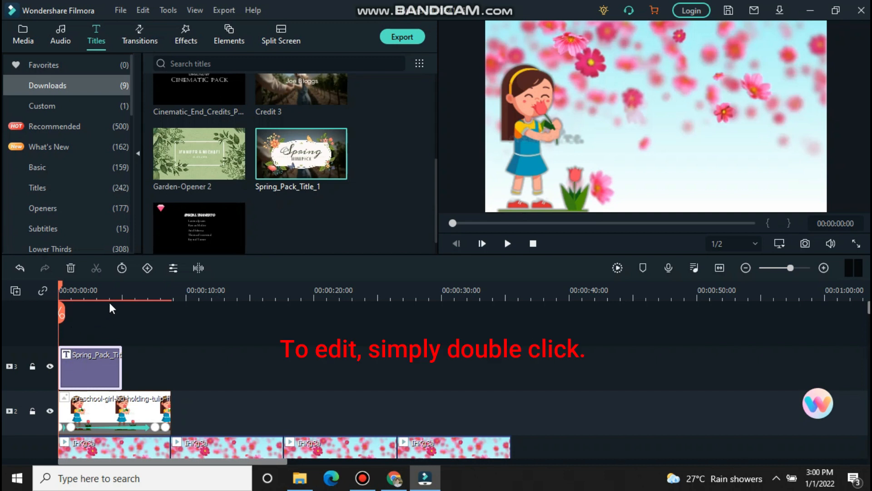
pyautogui.doubleClick(72, 363)
pyautogui.rightClick(72, 364)
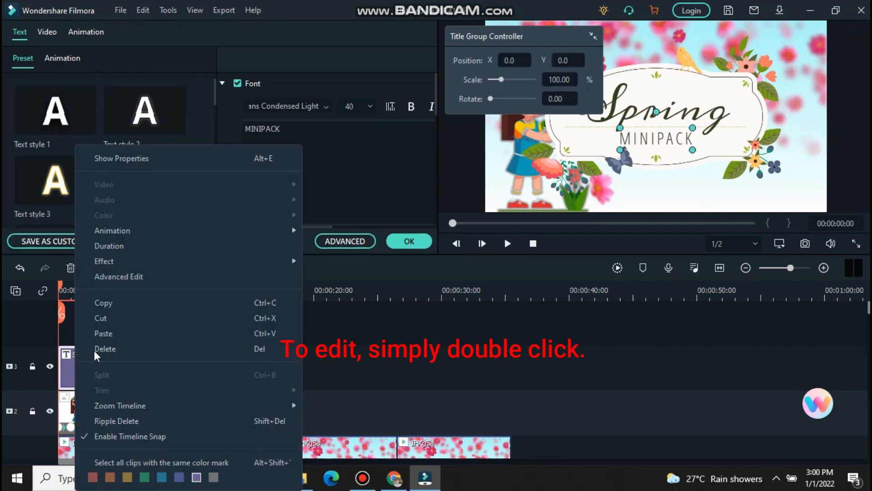
pyautogui.press('Escape')
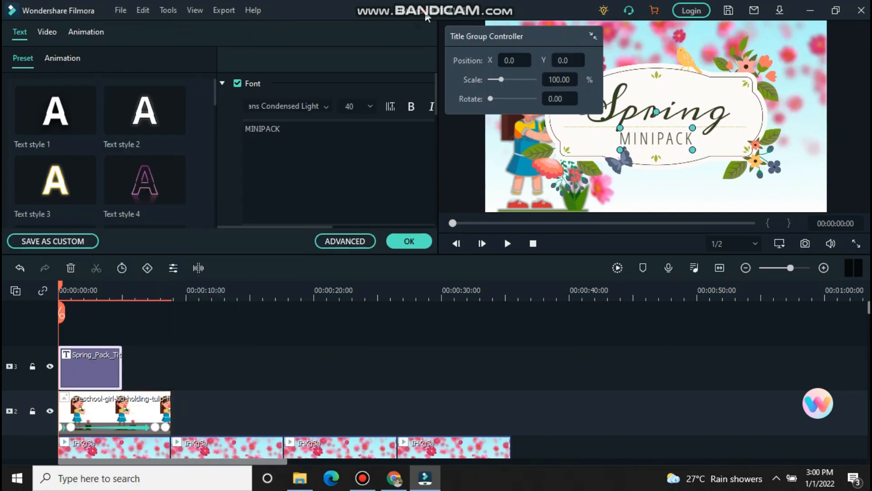
pyautogui.click(282, 144)
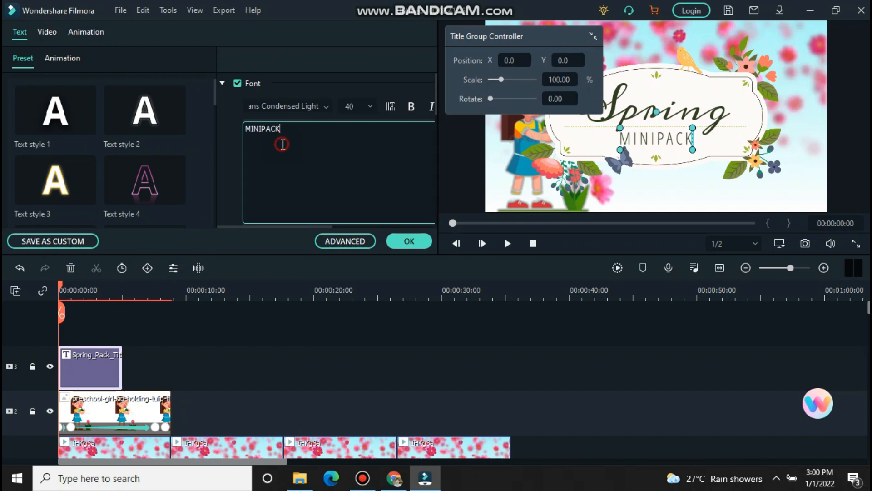
# Change the main title text from Spring to "Spring Time".
pyautogui.click(642, 116)
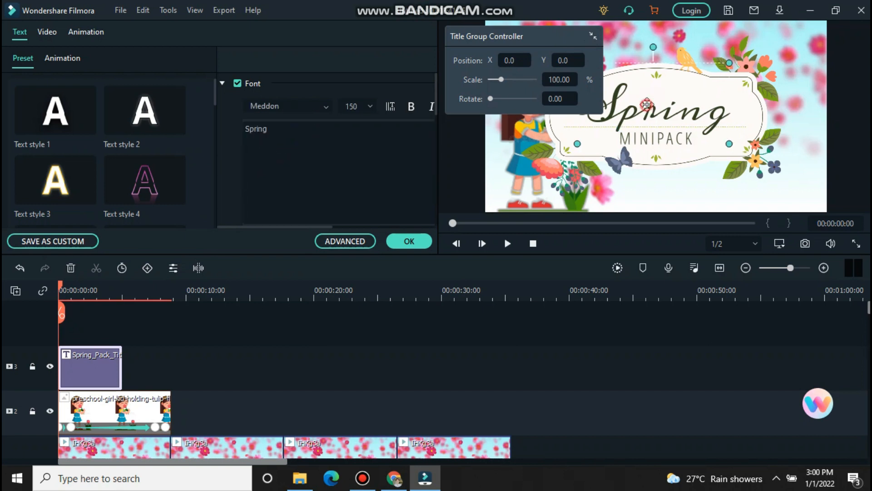
pyautogui.click(647, 142)
pyautogui.click(635, 108)
pyautogui.click(294, 128)
pyautogui.press('BackSpace')
pyautogui.press('BackSpace')
pyautogui.press('BackSpace')
pyautogui.press('BackSpace')
pyautogui.press('BackSpace')
pyautogui.press('BackSpace')
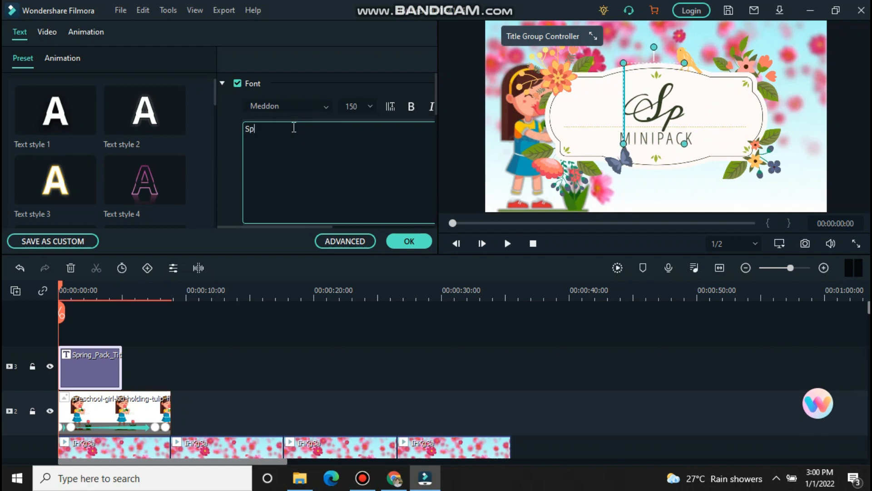
pyautogui.write('Spring Time')
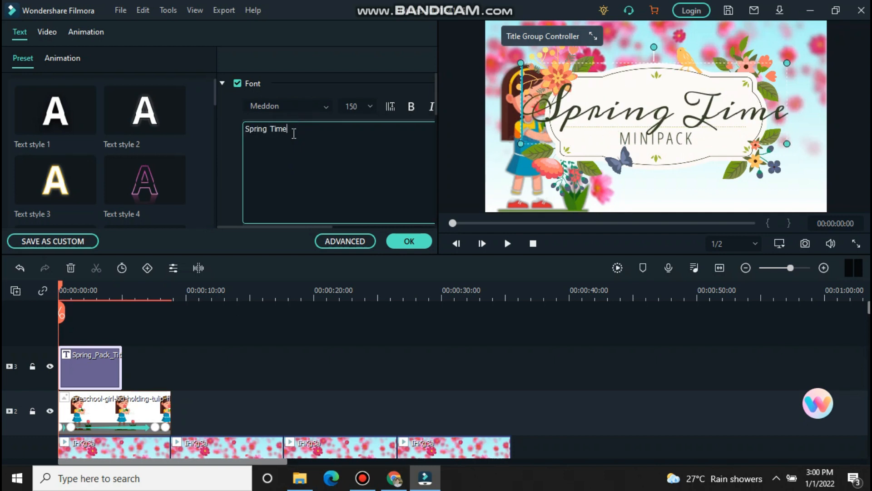
# Set the font size of the whole Spring Time text to 100.
pyautogui.hotkey('ctrl', 'a')
pyautogui.click(368, 106)
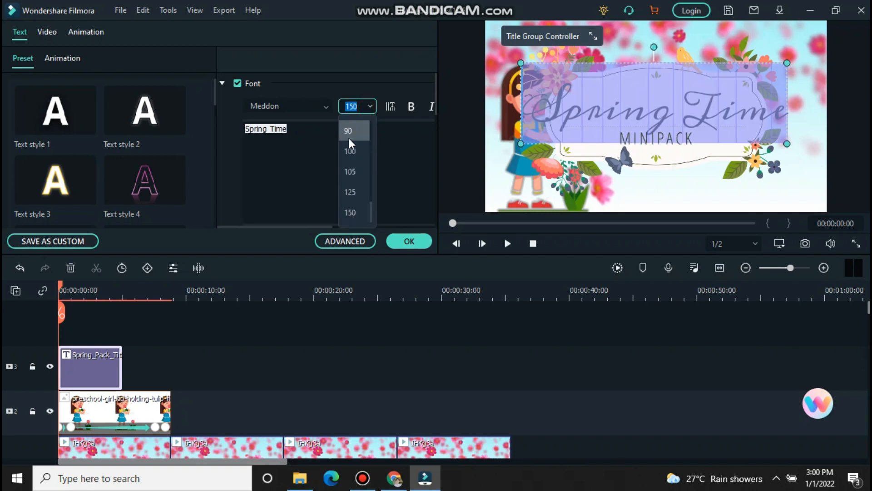
pyautogui.click(351, 141)
# Replace the MINIPACK subtitle text with "Fun time".
pyautogui.click(621, 136)
pyautogui.click(295, 133)
pyautogui.hotkey('ctrl', 'a')
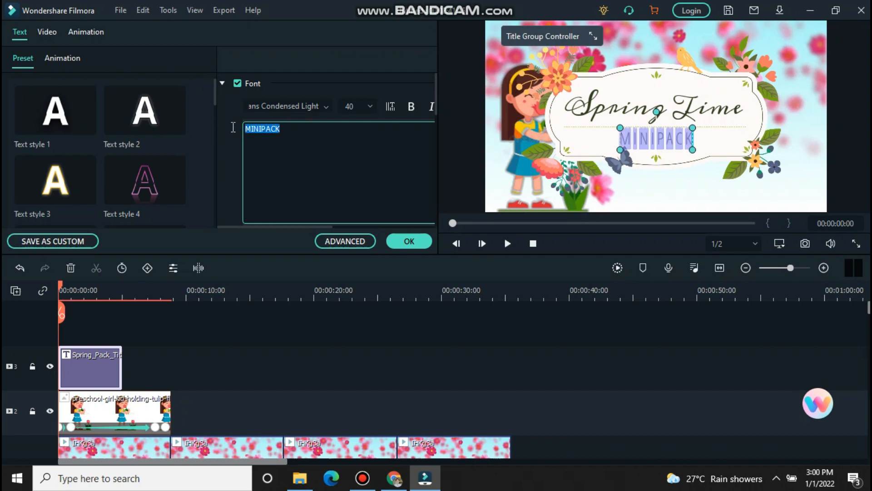
pyautogui.write('fun')
pyautogui.press('BackSpace')
pyautogui.press('BackSpace')
pyautogui.press('BackSpace')
pyautogui.write('Fun time')
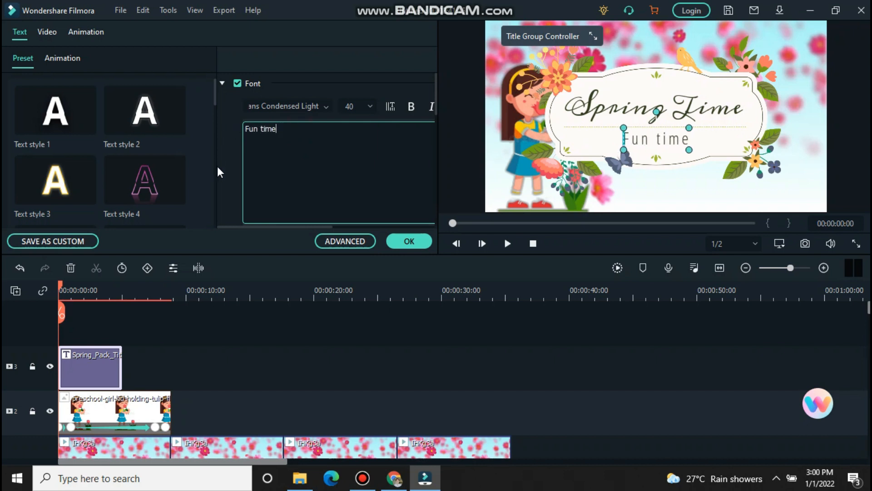
# Apply Text style 16 to the Fun time text and Text style 15 to the Spring Time text, and confirm the title edits.
pyautogui.scroll(-10, 135, 149)
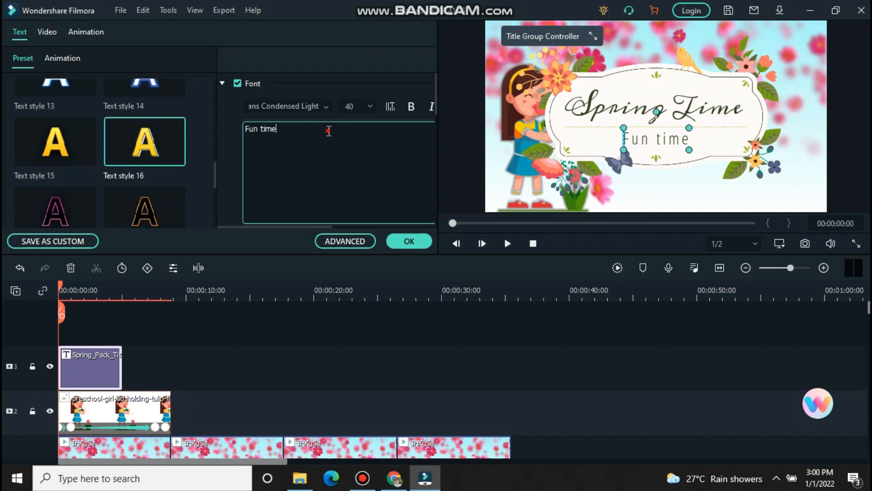
pyautogui.moveTo(295, 128); pyautogui.dragTo(244, 128)
pyautogui.click(180, 150)
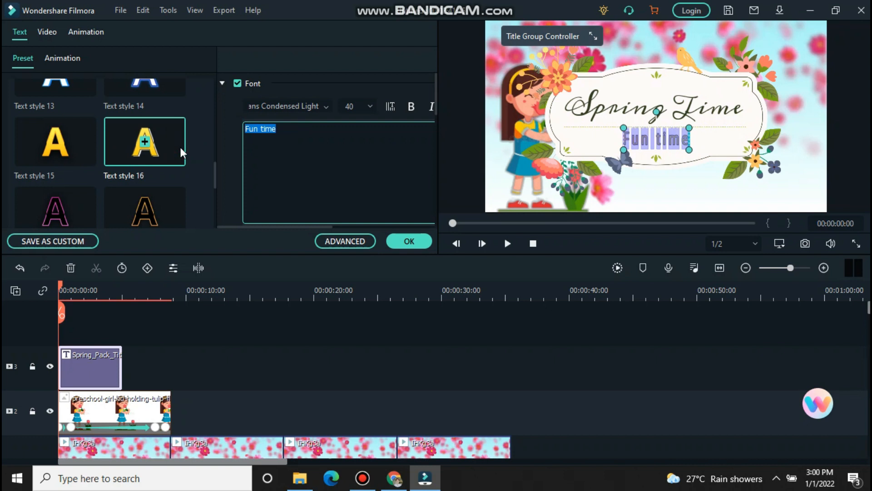
pyautogui.click(620, 104)
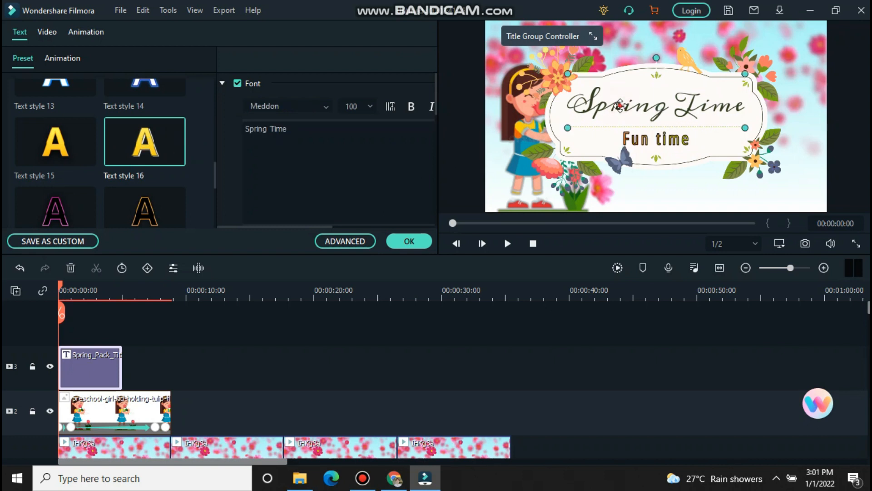
pyautogui.doubleClick(620, 104)
pyautogui.click(327, 199)
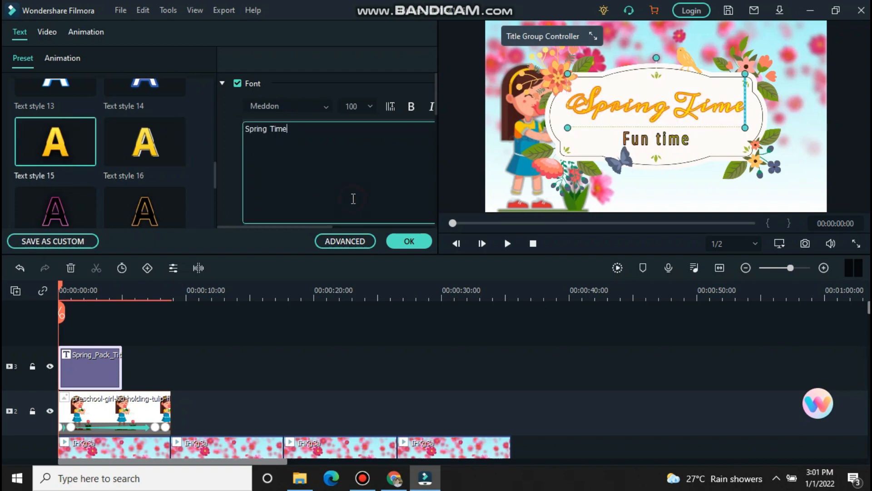
pyautogui.click(409, 241)
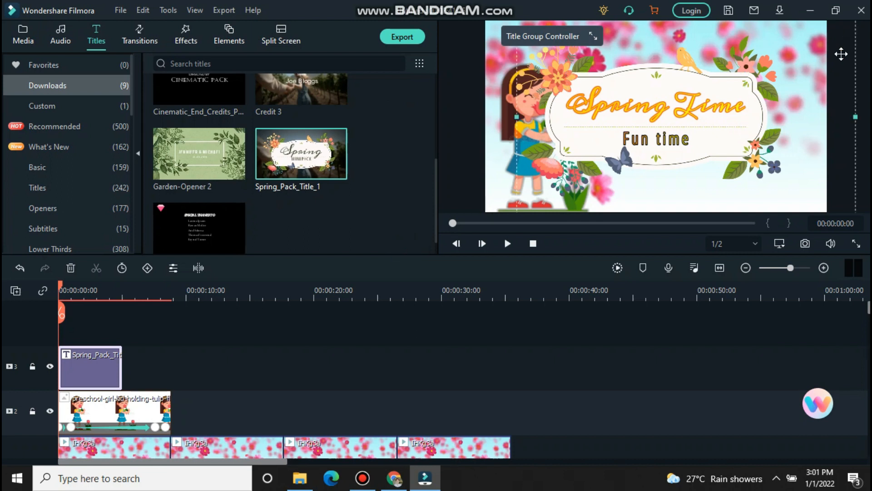
# Undo the accidental move of the title in the preview.
pyautogui.hotkey('ctrl', 'z')
pyautogui.click(721, 81)
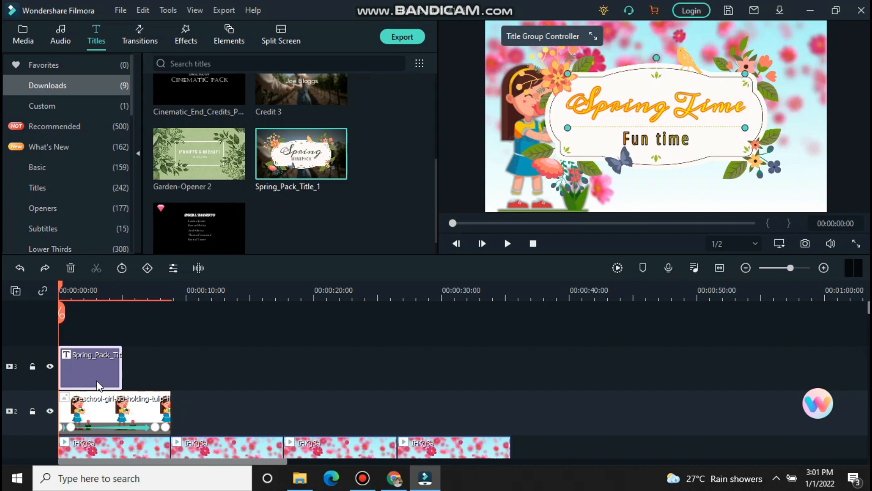
# Shorten the title clip on video track 3 to about 2 seconds and play the video from the start to check it.
pyautogui.click(153, 410)
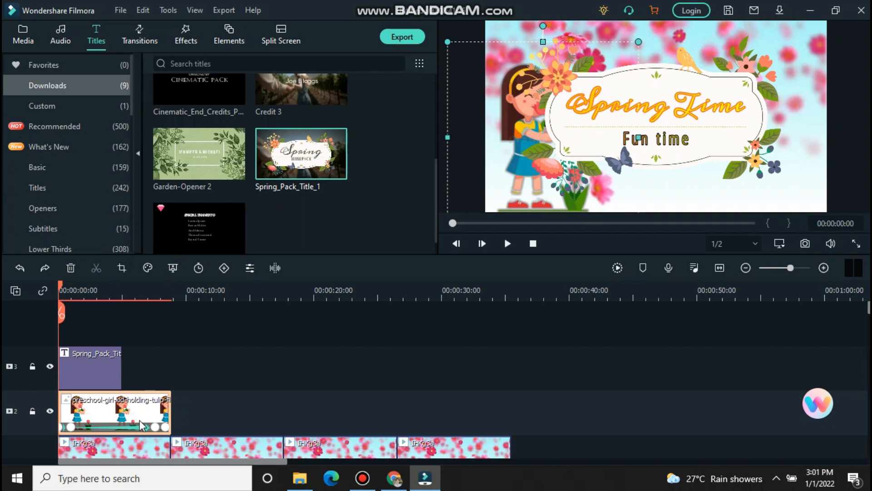
pyautogui.click(108, 375)
pyautogui.moveTo(121, 374); pyautogui.dragTo(83, 378)
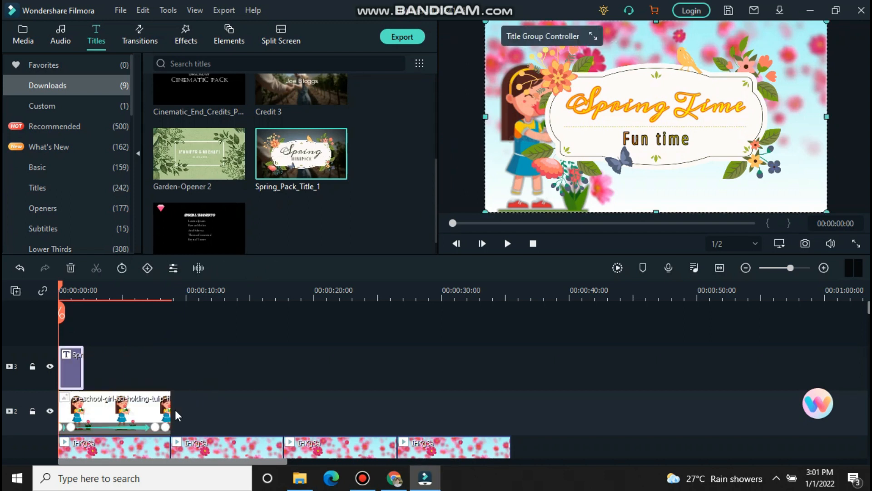
pyautogui.click(512, 244)
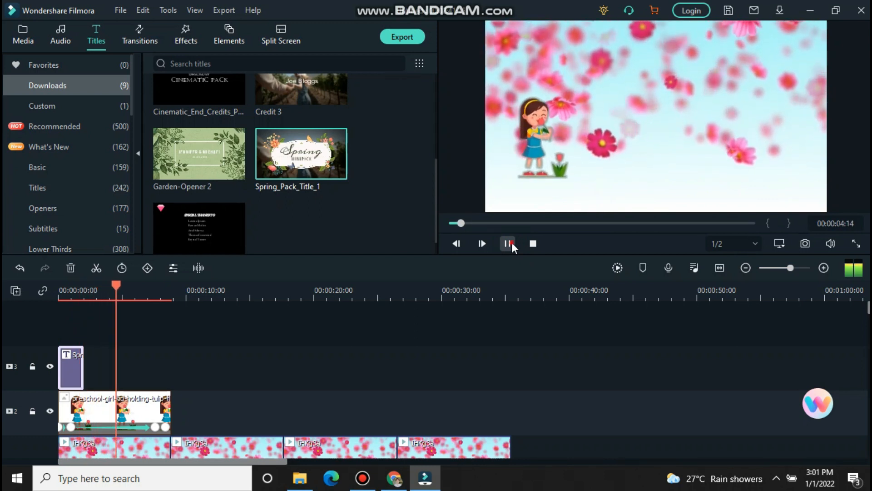
pyautogui.click(511, 242)
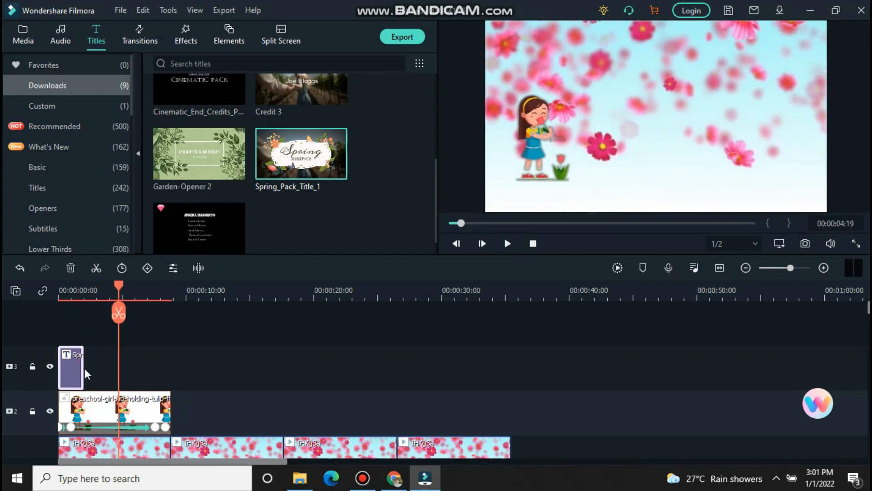
# Lengthen the title clip on video track 3 to about 3.5 seconds, and play the video from near the beginning.
pyautogui.click(82, 369)
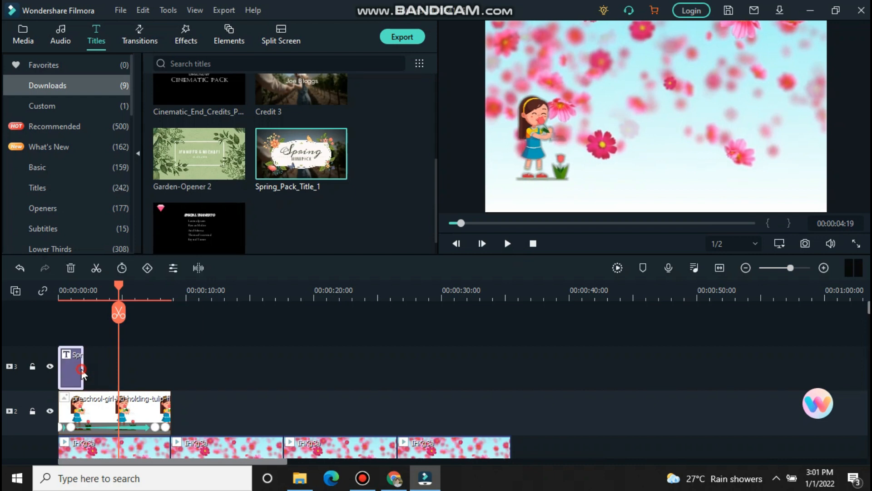
pyautogui.moveTo(82, 372); pyautogui.dragTo(102, 377)
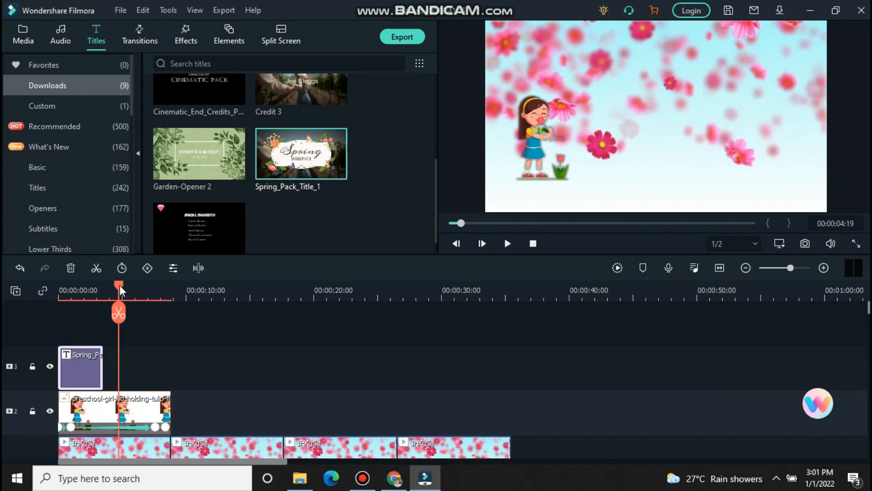
pyautogui.moveTo(119, 285); pyautogui.dragTo(65, 295)
pyautogui.click(508, 243)
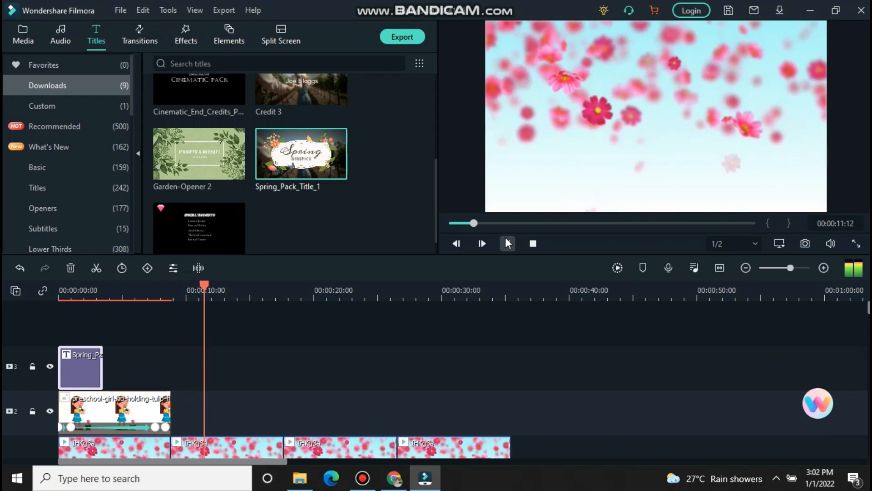
# Stop the playback and add the downloaded Plain Shape 4 transition to the end of the girl clip on video track 2.
pyautogui.click(507, 243)
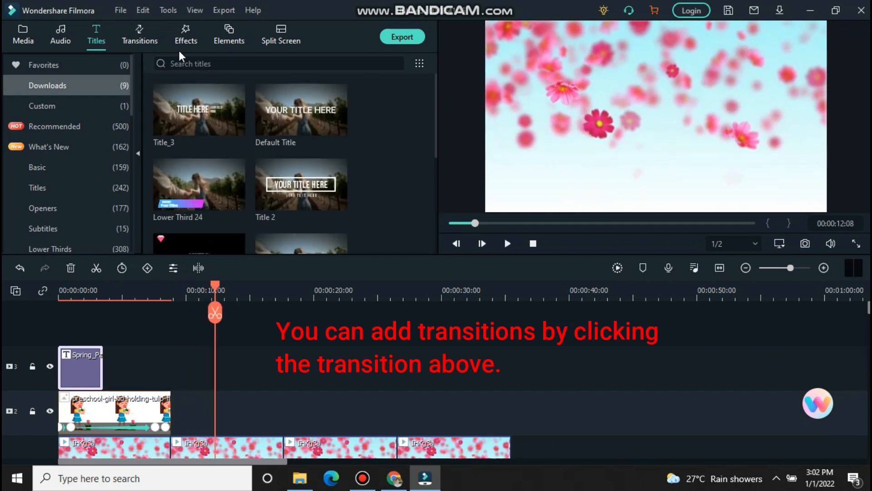
pyautogui.click(136, 39)
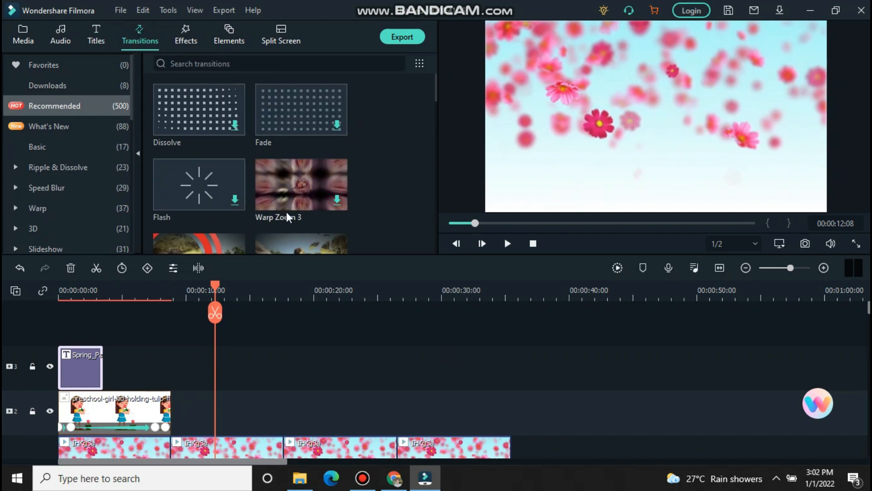
pyautogui.click(291, 179)
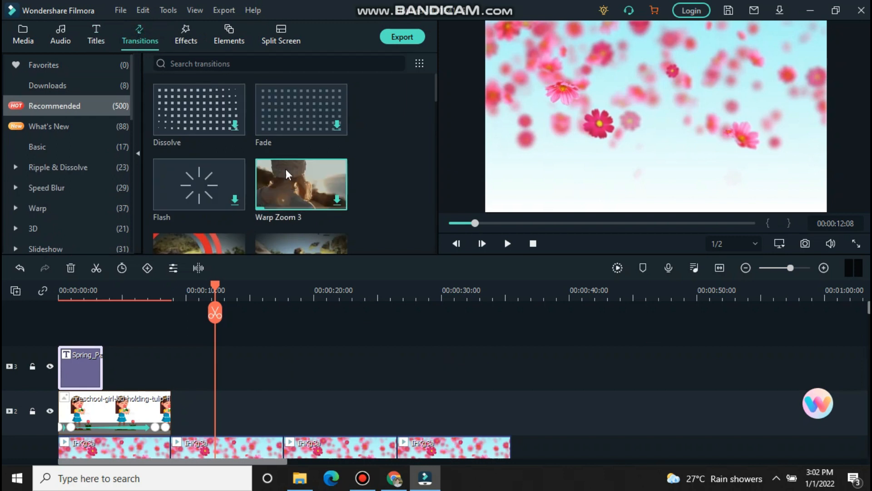
pyautogui.click(92, 90)
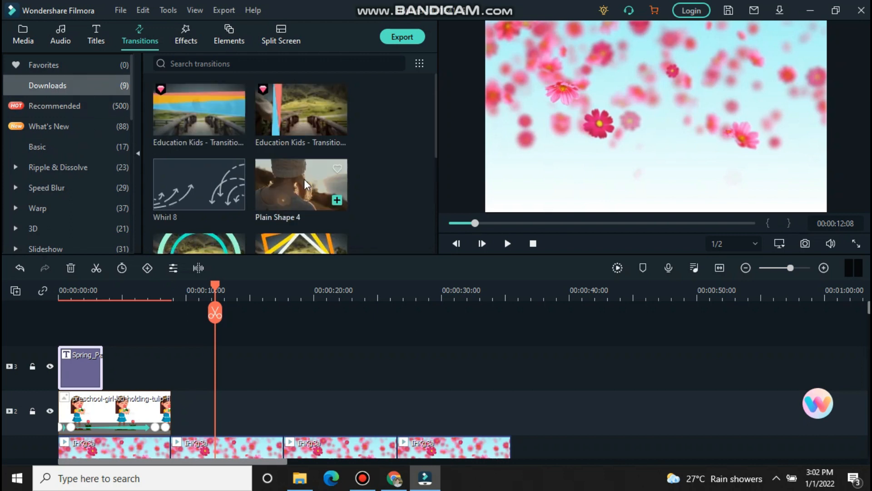
pyautogui.moveTo(304, 175); pyautogui.dragTo(184, 407)
# Duplicate the girl clip directly after the original on video track 2 and delete the transition at the end of the copy.
pyautogui.click(107, 408)
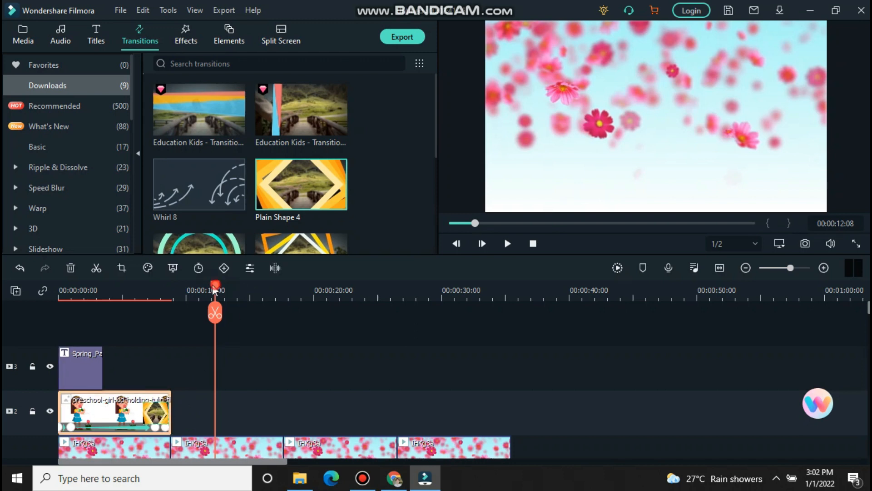
pyautogui.moveTo(213, 285); pyautogui.dragTo(169, 290)
pyautogui.hotkey('ctrl', 'v')
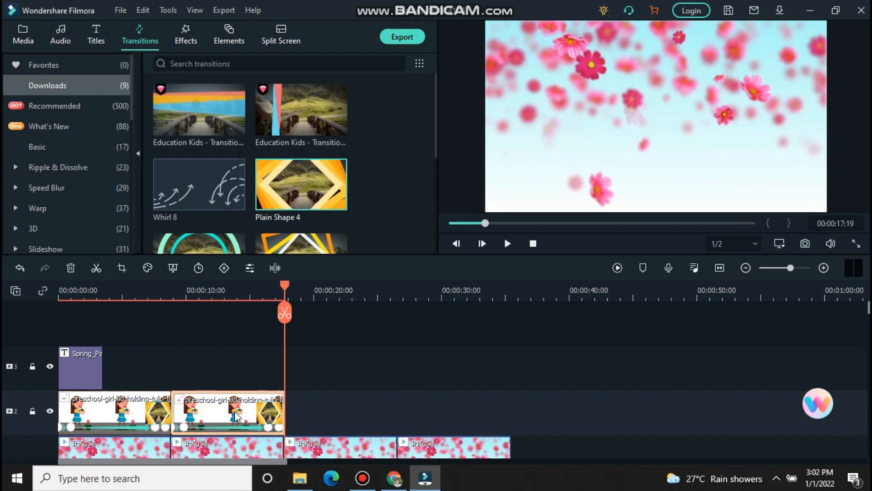
pyautogui.click(271, 423)
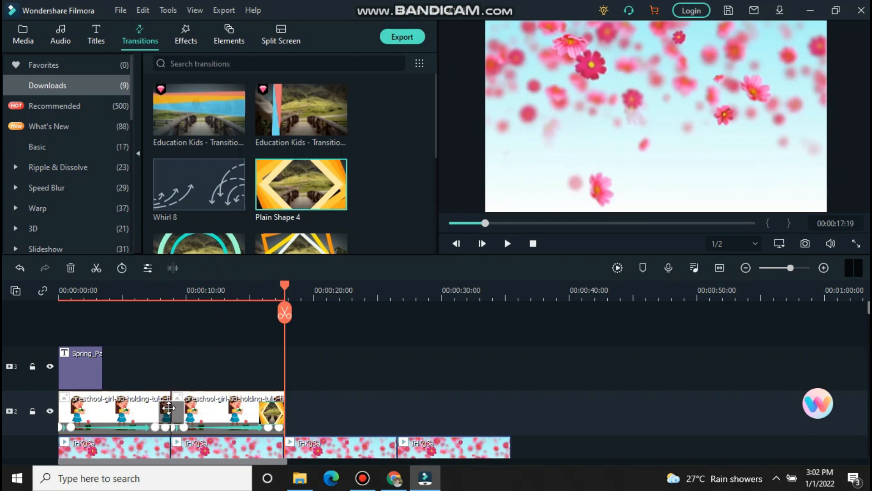
pyautogui.rightClick(275, 411)
pyautogui.click(294, 351)
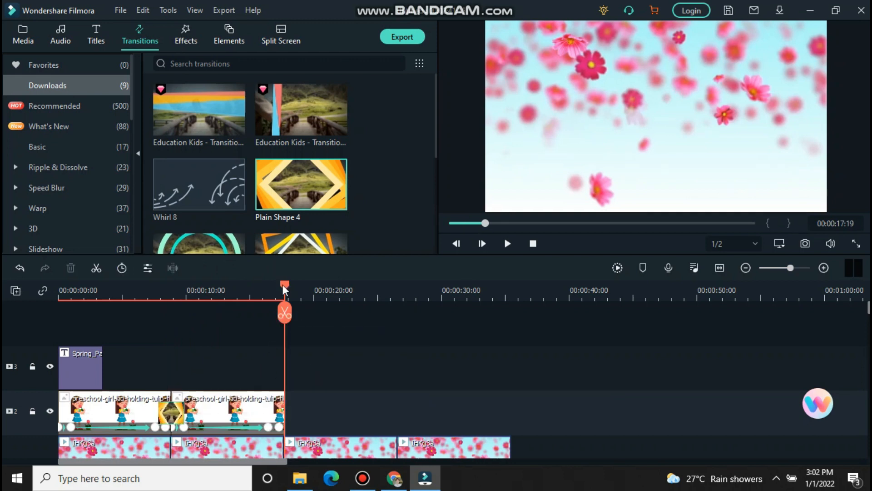
# Delete the animation keyframes near the end of the second girl clip on video track 2.
pyautogui.click(267, 413)
pyautogui.rightClick(282, 429)
pyautogui.click(279, 431)
pyautogui.rightClick(278, 432)
pyautogui.click(321, 471)
# Play the video from the start and scrub through the second girl clip to check the transition and the picture.
pyautogui.moveTo(279, 286); pyautogui.dragTo(59, 286)
pyautogui.click(508, 244)
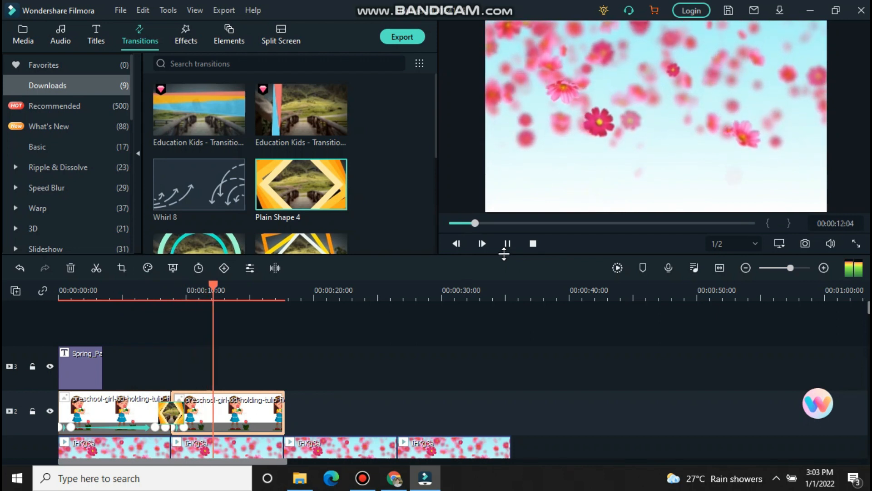
pyautogui.click(504, 245)
pyautogui.scroll(-3, 297, 214)
pyautogui.scroll(3, 296, 216)
pyautogui.scroll(-3, 295, 214)
pyautogui.scroll(3, 296, 217)
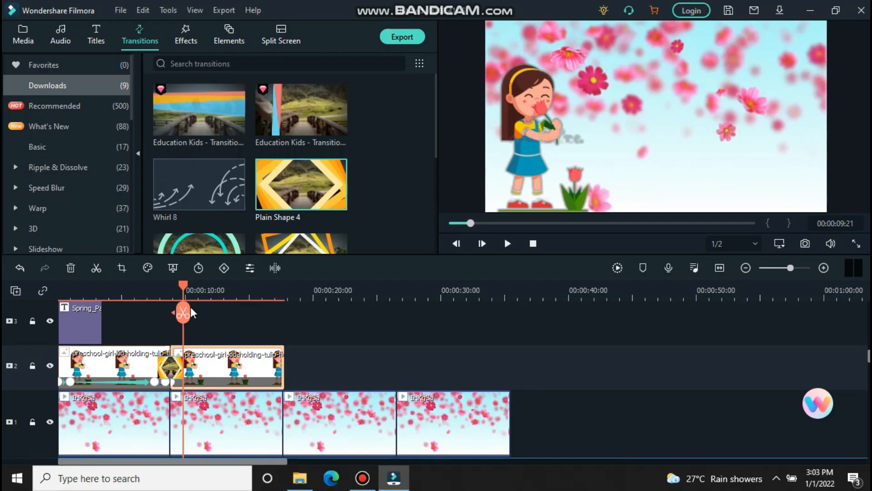
pyautogui.moveTo(181, 285); pyautogui.dragTo(280, 276)
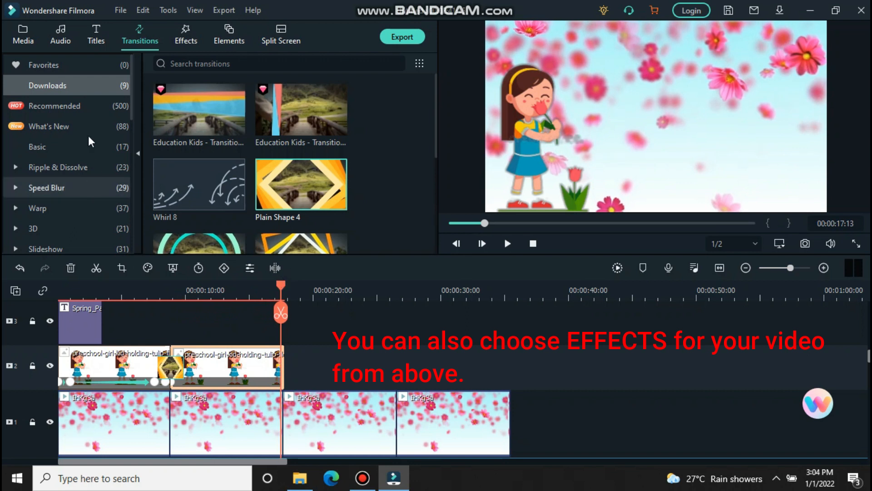
# Apply the downloaded Four Seasons effect to the second girl clip and scrub through the clip to check it.
pyautogui.click(185, 32)
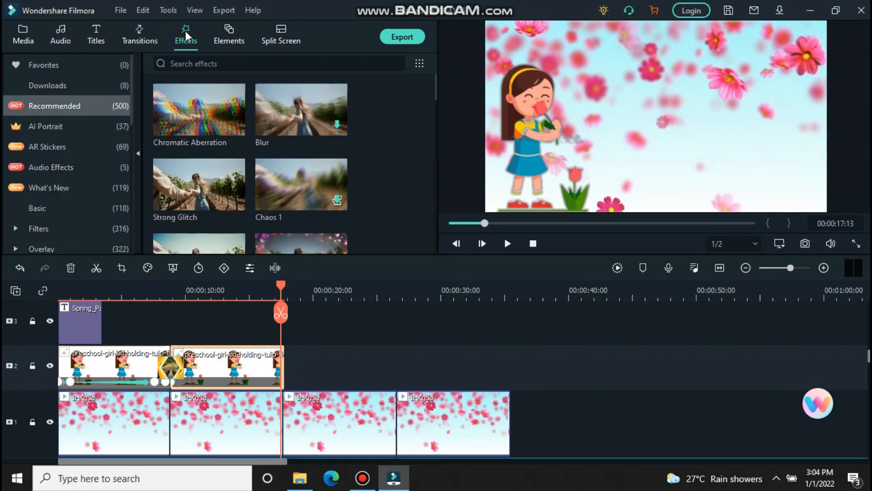
pyautogui.scroll(-3, 280, 130)
pyautogui.scroll(3, 280, 130)
pyautogui.click(114, 87)
pyautogui.moveTo(308, 172); pyautogui.dragTo(230, 362)
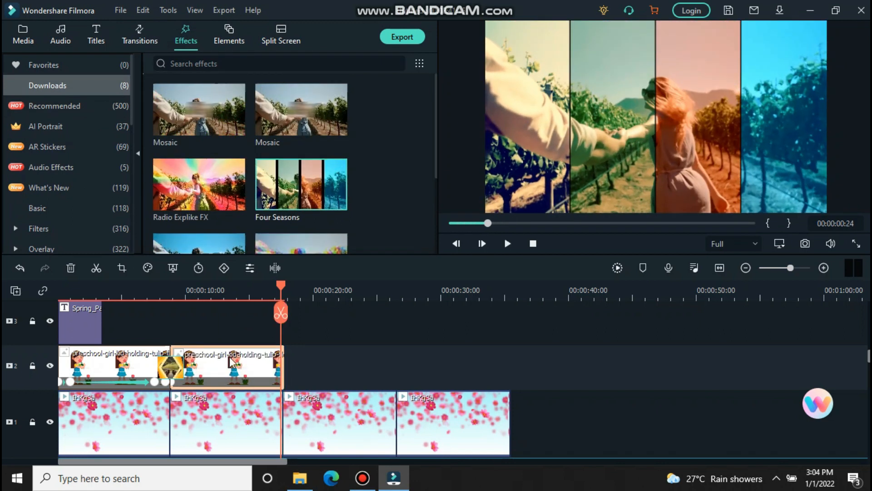
pyautogui.click(230, 295)
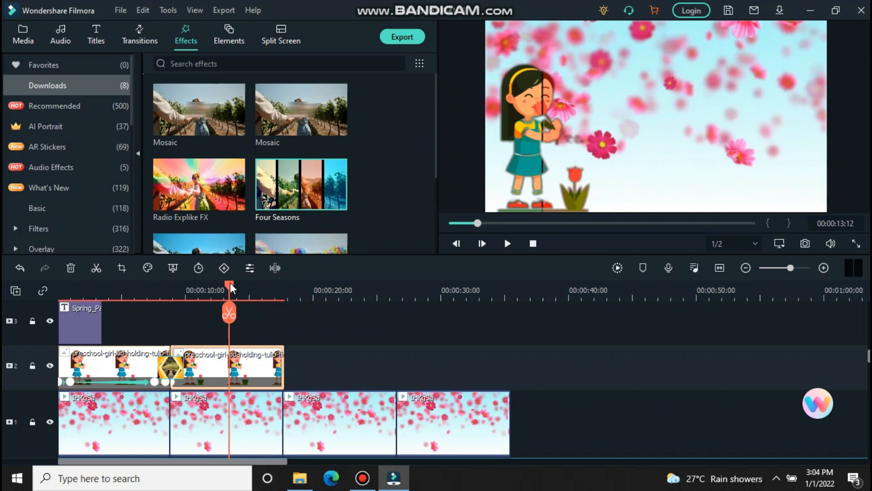
pyautogui.moveTo(230, 283); pyautogui.dragTo(293, 284)
# Apply the downloaded Strong Glitch effect to the second girl clip and play the video from the start to check it.
pyautogui.scroll(-3, 294, 180)
pyautogui.scroll(3, 291, 168)
pyautogui.scroll(-3, 290, 168)
pyautogui.moveTo(290, 168); pyautogui.dragTo(187, 368)
pyautogui.click(297, 208)
pyautogui.moveTo(293, 285); pyautogui.dragTo(36, 377)
pyautogui.click(509, 244)
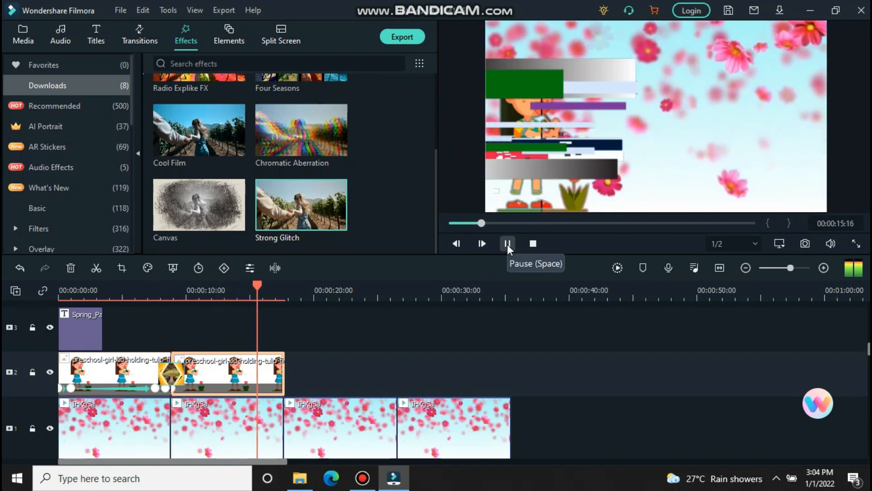
pyautogui.click(507, 244)
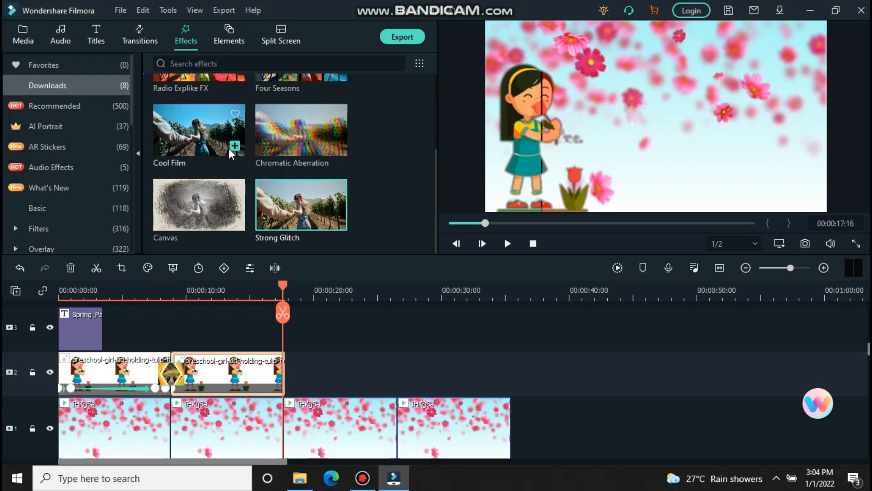
# Try to add the Fingers Energy element to the second girl clip on video track 2, and return the playhead to the start.
pyautogui.click(231, 34)
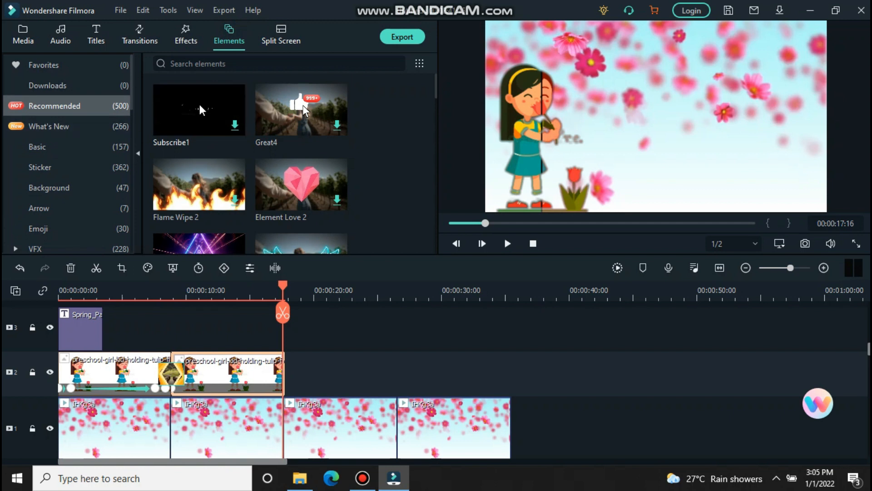
pyautogui.scroll(-3, 214, 131)
pyautogui.scroll(3, 219, 141)
pyautogui.scroll(-3, 220, 146)
pyautogui.scroll(-3, 300, 210)
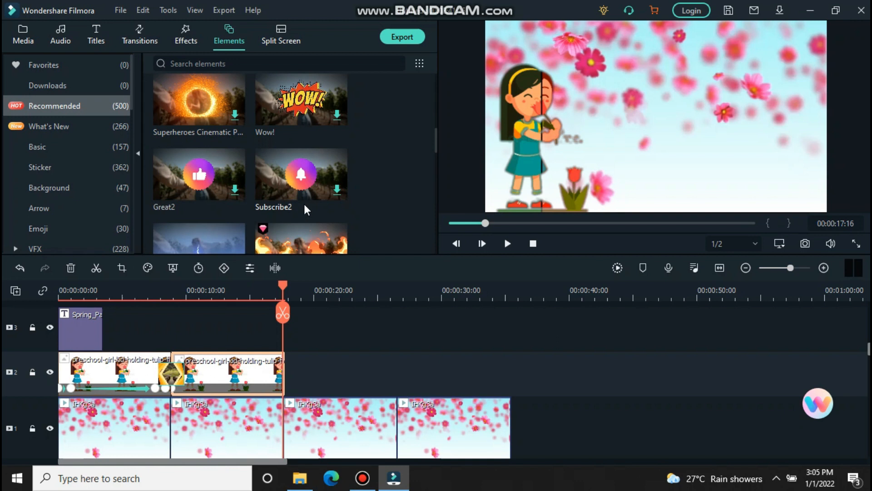
pyautogui.scroll(3, 307, 154)
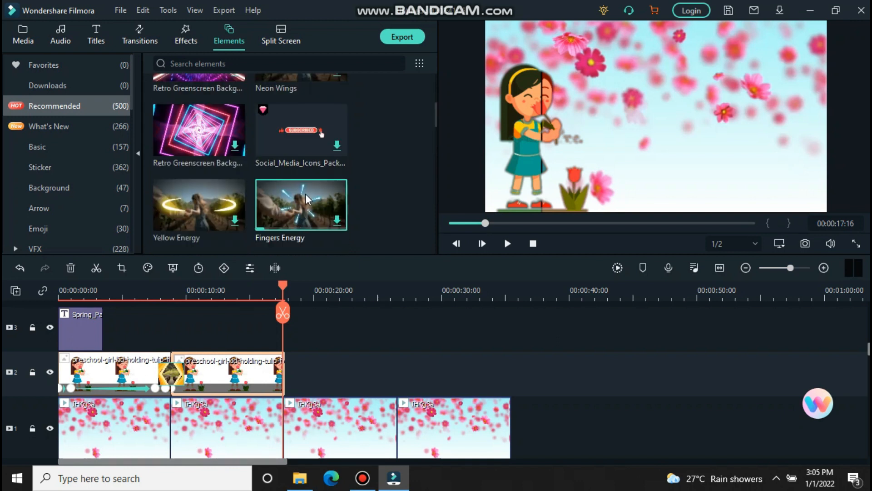
pyautogui.moveTo(305, 194); pyautogui.dragTo(223, 358)
pyautogui.moveTo(283, 286); pyautogui.dragTo(60, 287)
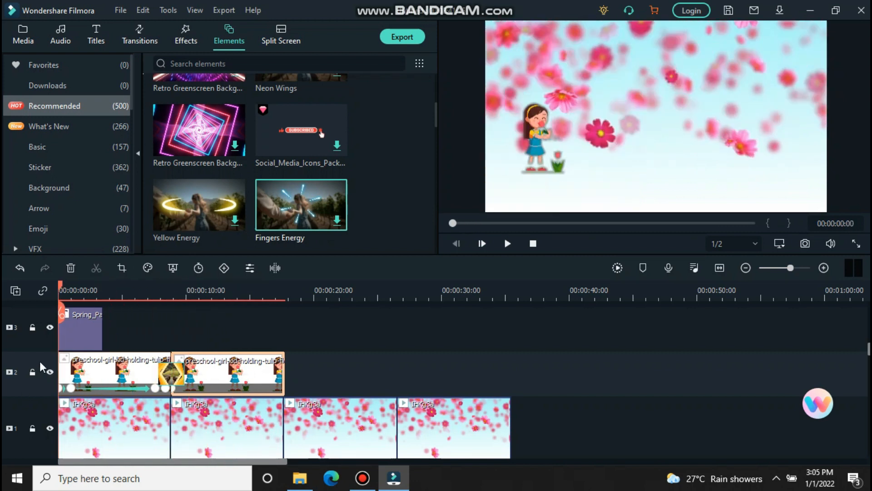
pyautogui.click(293, 29)
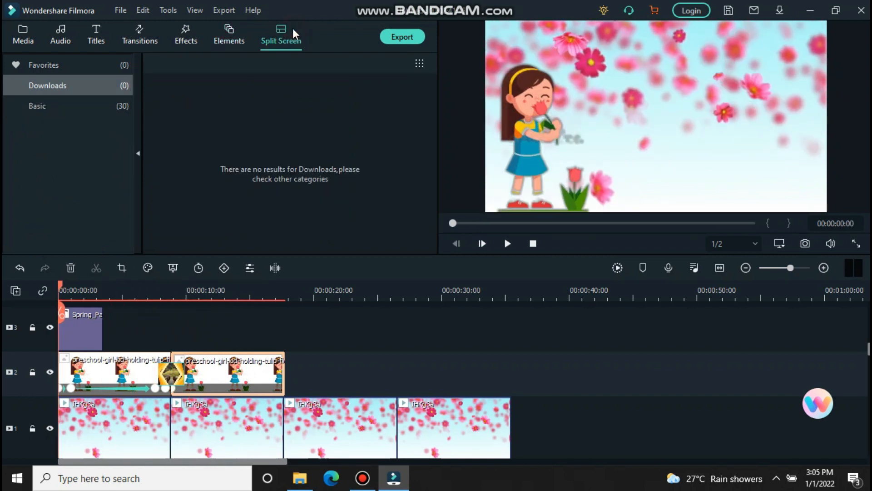
pyautogui.click(33, 27)
pyautogui.scroll(-3, 294, 383)
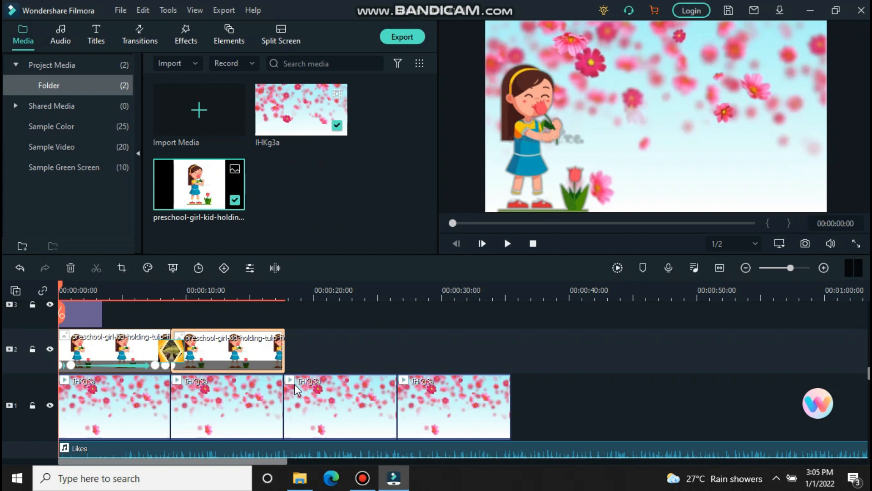
pyautogui.scroll(3, 294, 385)
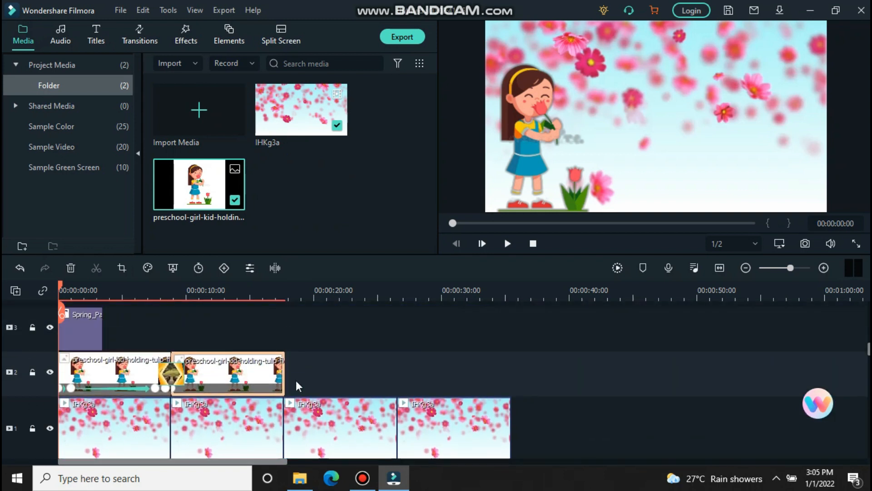
# Start the video export and sign in to the account by entering the account password.
pyautogui.click(411, 42)
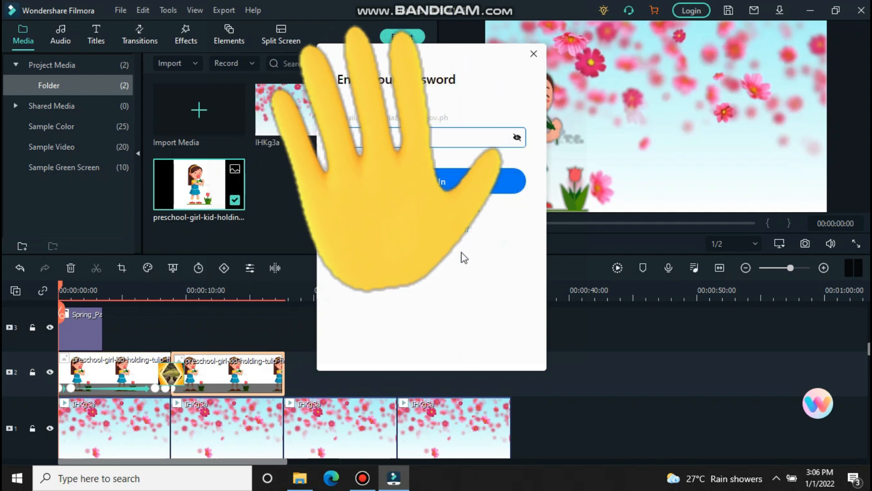
pyautogui.write('••••••••')
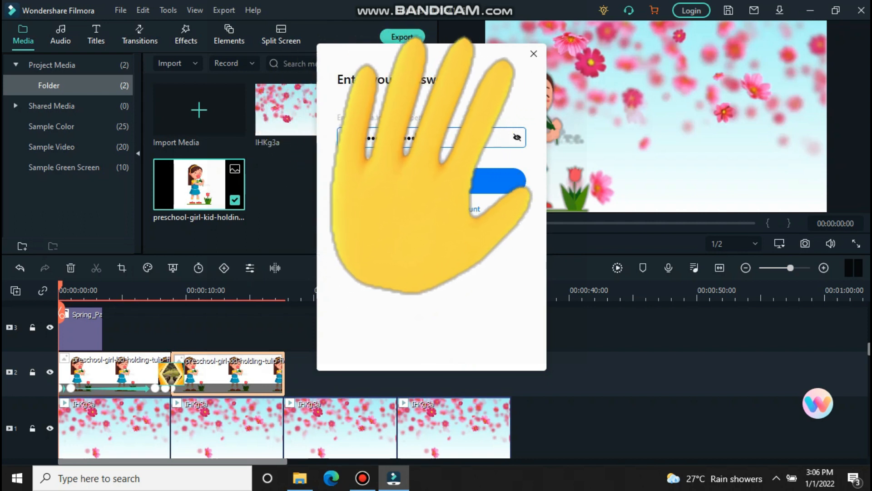
pyautogui.press('Return')
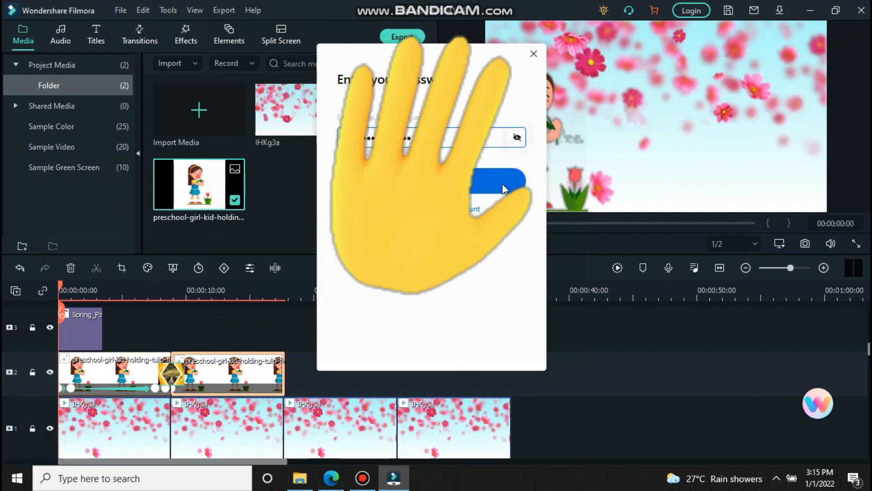
pyautogui.click(502, 184)
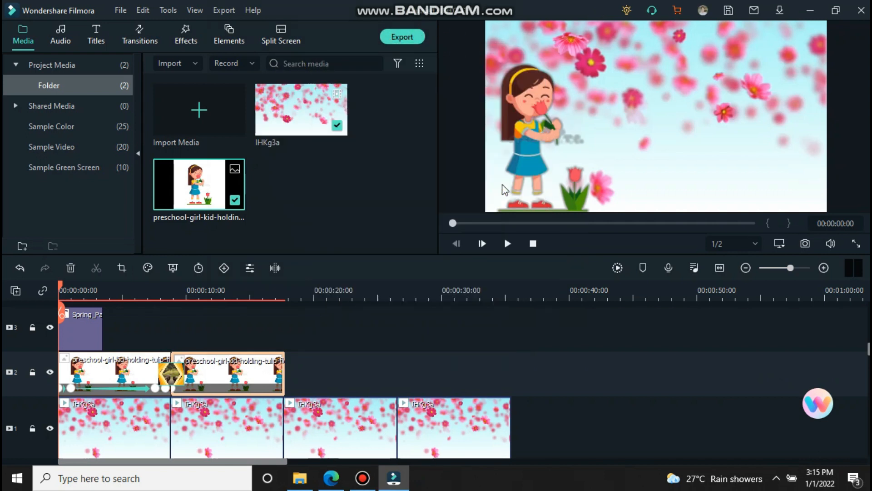
# Export the video to the Desktop as an MP4 file named My Video 1 at 1920x1080 and 25 fps.
pyautogui.click(412, 39)
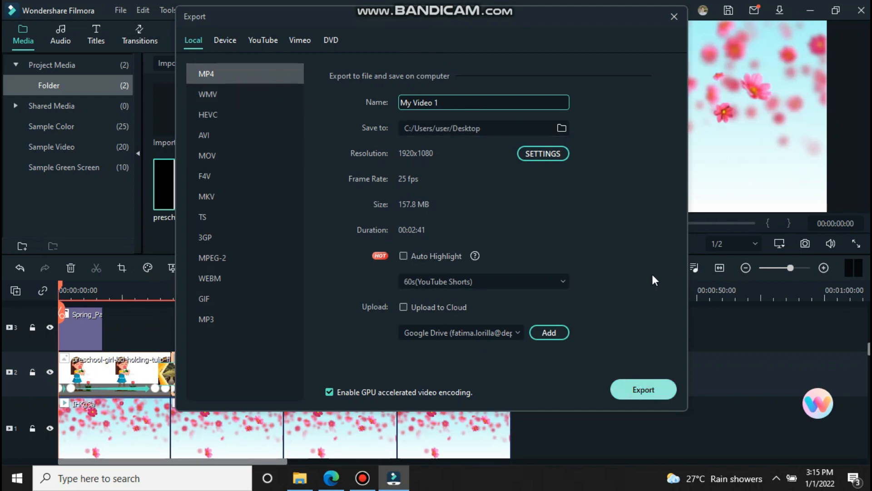
pyautogui.press('Return')
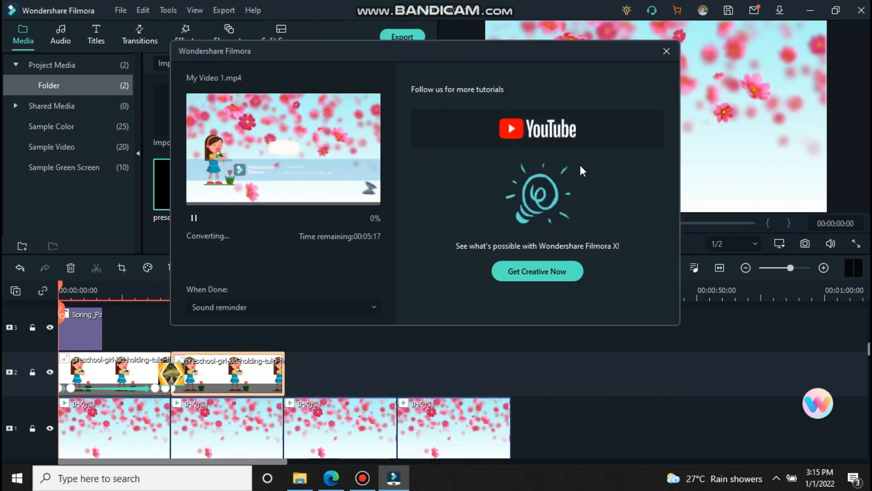